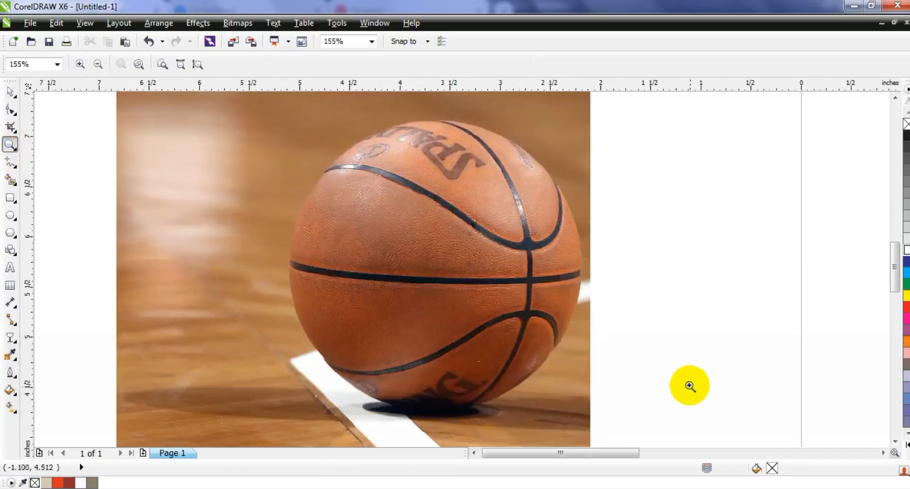
- Draw a circle about 2.56 inches in diameter over the basketball with a 4.0 pt outline
{"action": "left_click", "coordinate": [11, 215]}
{"action": "left_click", "coordinate": [580, 64]}
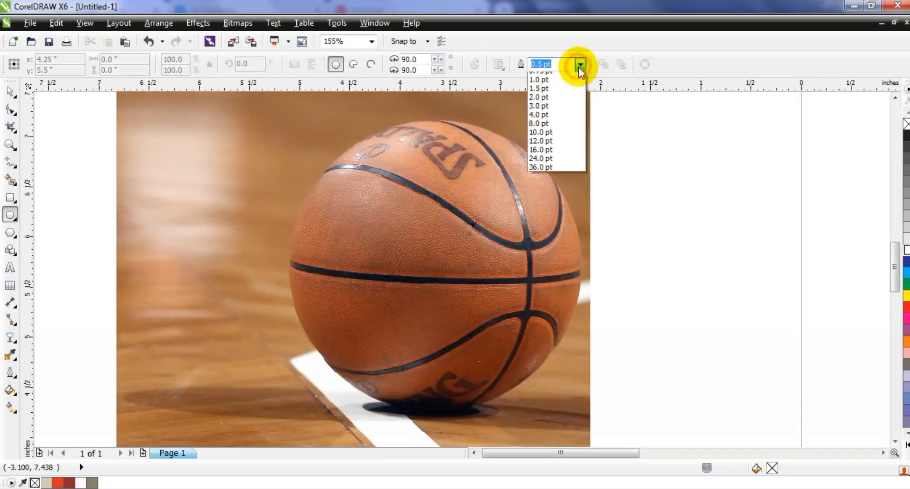
{"action": "left_click", "coordinate": [560, 147]}
{"action": "left_click_drag", "start_coordinate": [275, 134], "coordinate": [393, 379]}
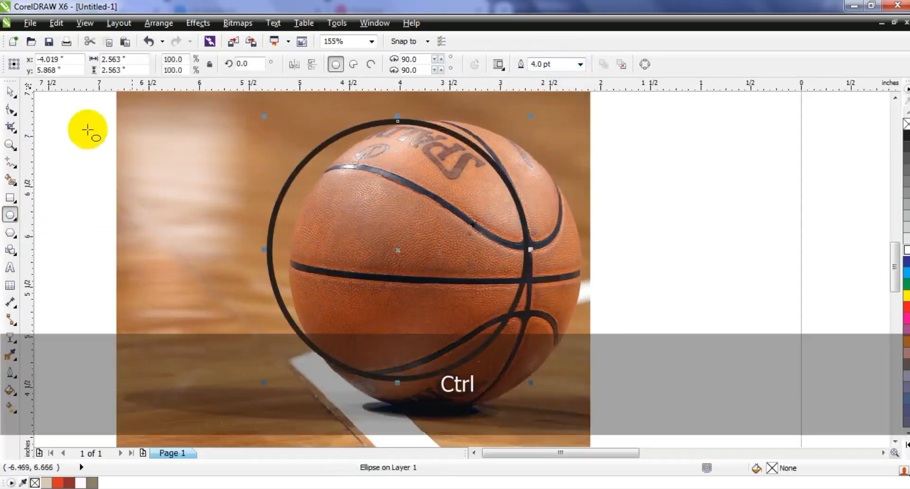
- Move and proportionally enlarge the circle to about 2.89 inches so it follows the edge of the basketball
{"action": "left_click", "coordinate": [10, 92]}
{"action": "left_click_drag", "start_coordinate": [364, 201], "coordinate": [385, 220]}
{"action": "left_click_drag", "start_coordinate": [551, 135], "coordinate": [572, 115]}
{"action": "left_click_drag", "start_coordinate": [572, 402], "coordinate": [589, 419]}
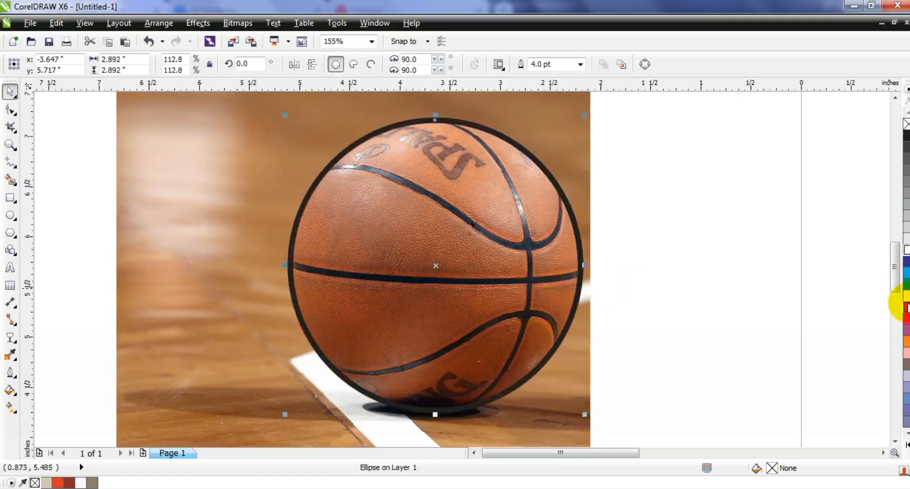
{"action": "right_click", "coordinate": [906, 308]}
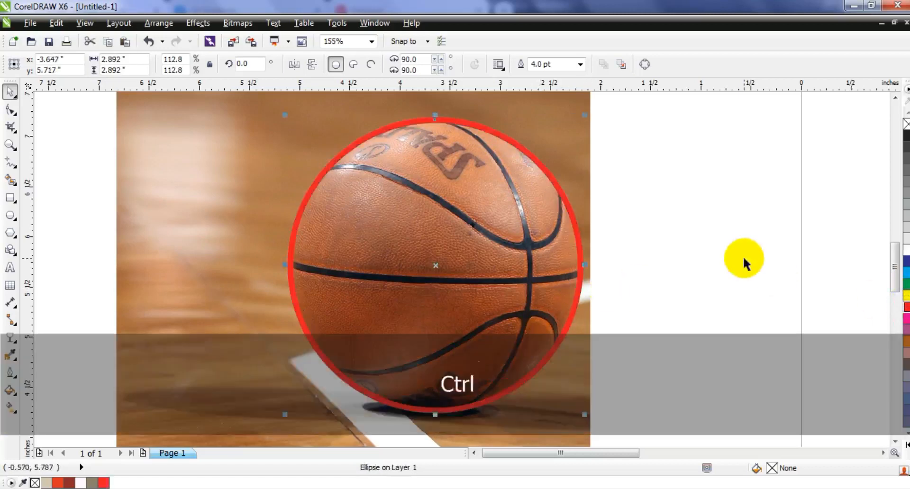
{"action": "key", "text": "ctrl+z"}
{"action": "left_click", "coordinate": [744, 256]}
- Apply Uniform transparency of 50 to the basketball photo
{"action": "left_click", "coordinate": [225, 219]}
{"action": "left_click", "coordinate": [11, 338]}
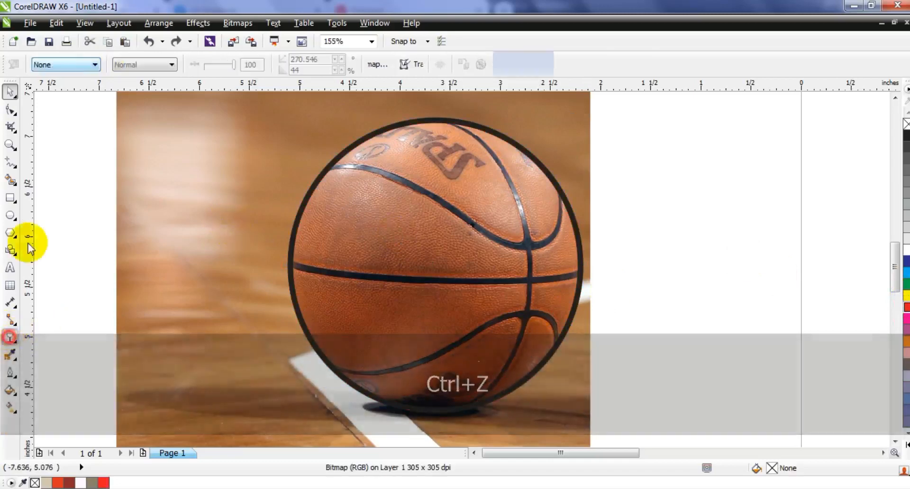
{"action": "left_click", "coordinate": [64, 64]}
{"action": "left_click", "coordinate": [66, 88]}
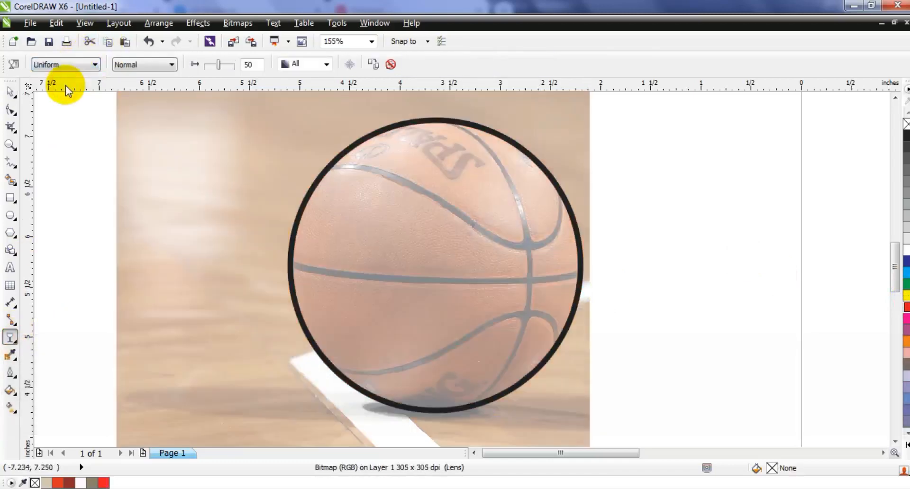
{"action": "left_click", "coordinate": [10, 92]}
{"action": "left_click", "coordinate": [705, 214]}
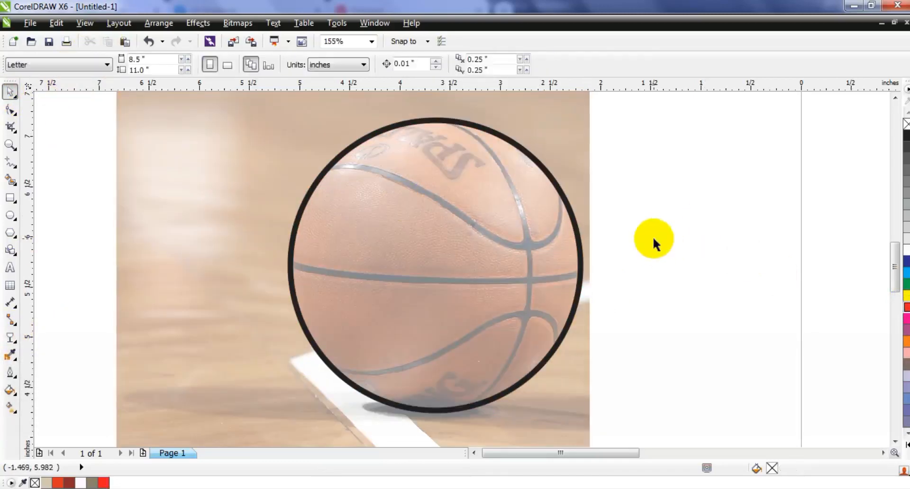
- Place a copy of the circle about 0.5 inch to its left and stretch the copy symmetrically to about 3.25 inches high
{"action": "left_click", "coordinate": [578, 235]}
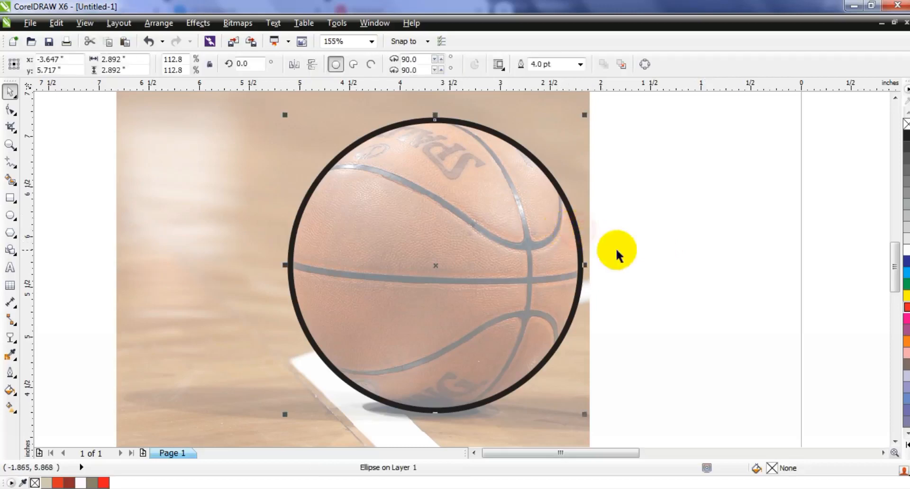
{"action": "left_click_drag", "start_coordinate": [581, 239], "coordinate": [530, 240]}
{"action": "key", "text": "F3"}
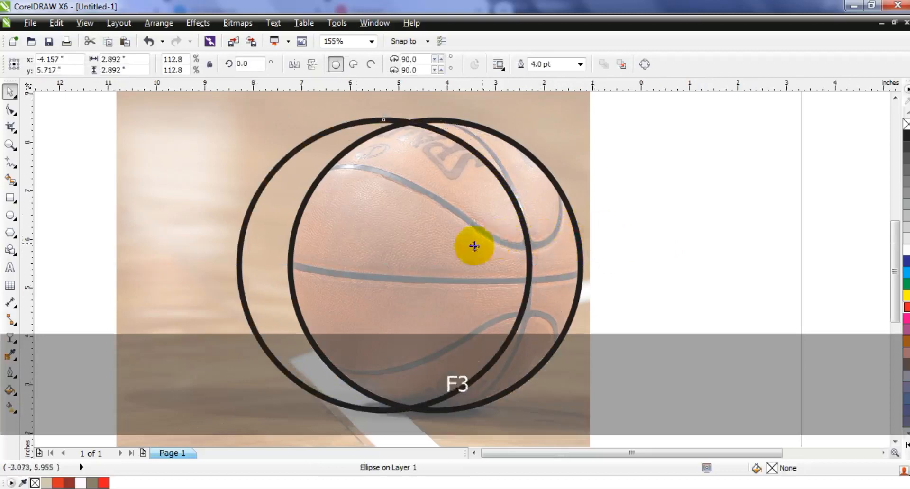
{"action": "left_click_drag", "start_coordinate": [441, 179], "coordinate": [441, 168]}
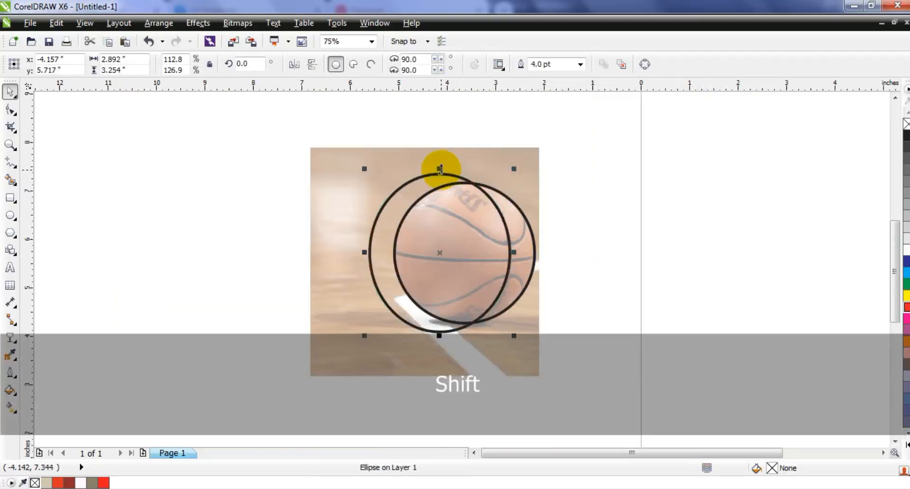
- Draw a horizontal straight line about 3.1 inches long across the middle of the ball
{"action": "left_click", "coordinate": [10, 144]}
{"action": "left_click_drag", "start_coordinate": [338, 166], "coordinate": [595, 340]}
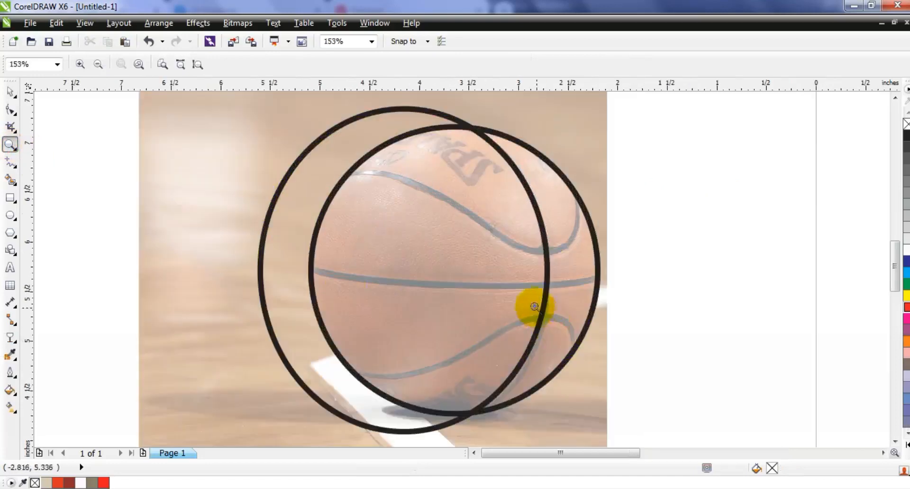
{"action": "left_click", "coordinate": [9, 163]}
{"action": "left_click", "coordinate": [601, 277]}
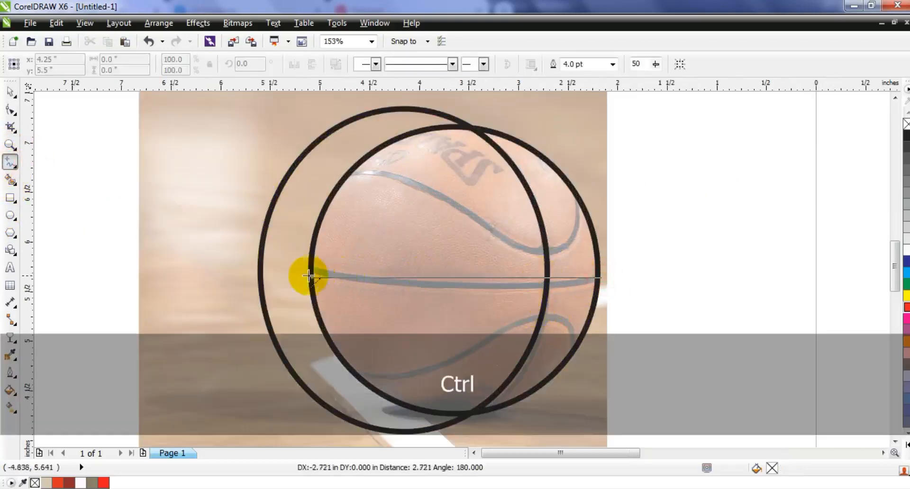
{"action": "left_click", "coordinate": [292, 277], "text": "ctrl"}
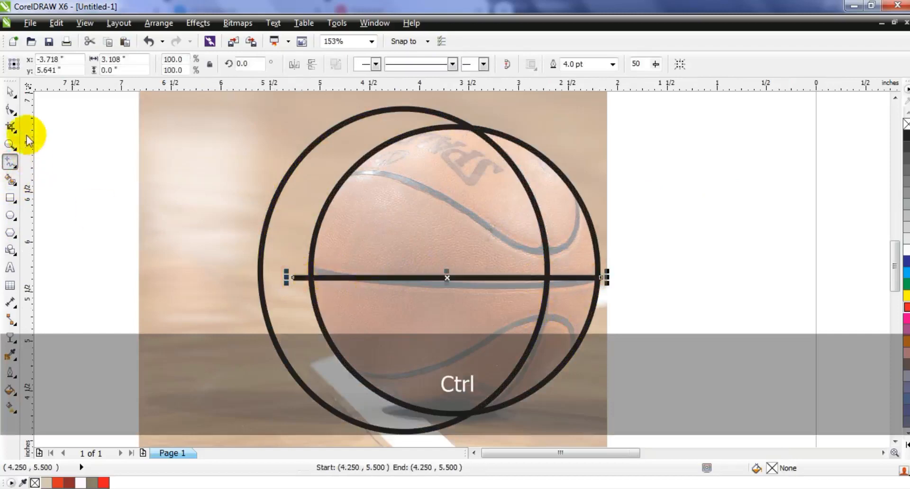
- Align the centre of the horizontal line with the centre of the ball circle
{"action": "left_click", "coordinate": [10, 91]}
{"action": "left_click", "coordinate": [550, 164], "text": "shift"}
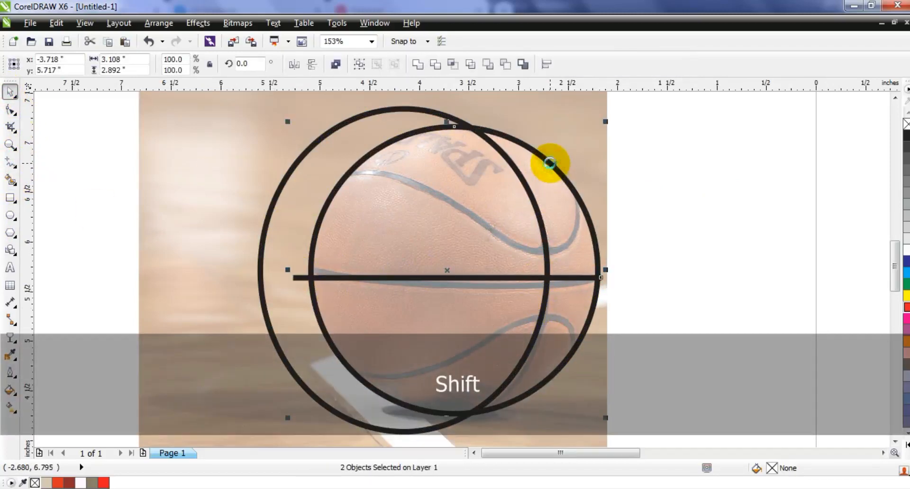
{"action": "key", "text": "e"}
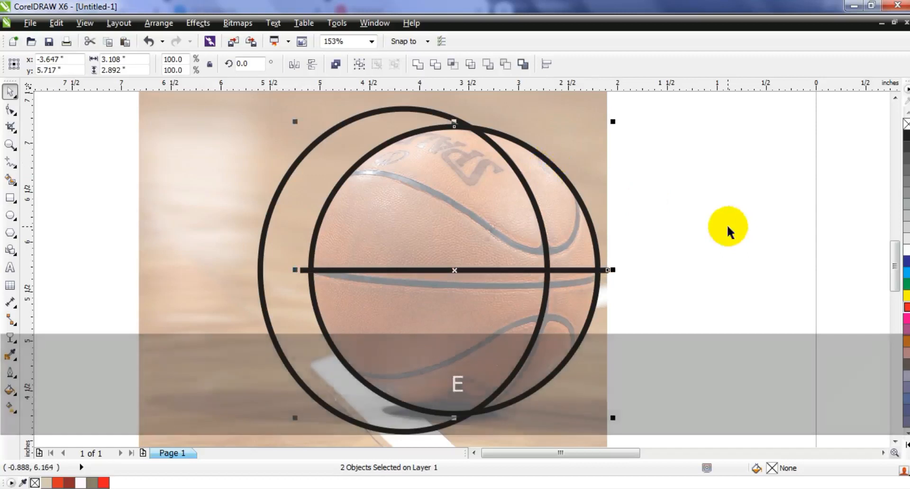
{"action": "left_click", "coordinate": [728, 227]}
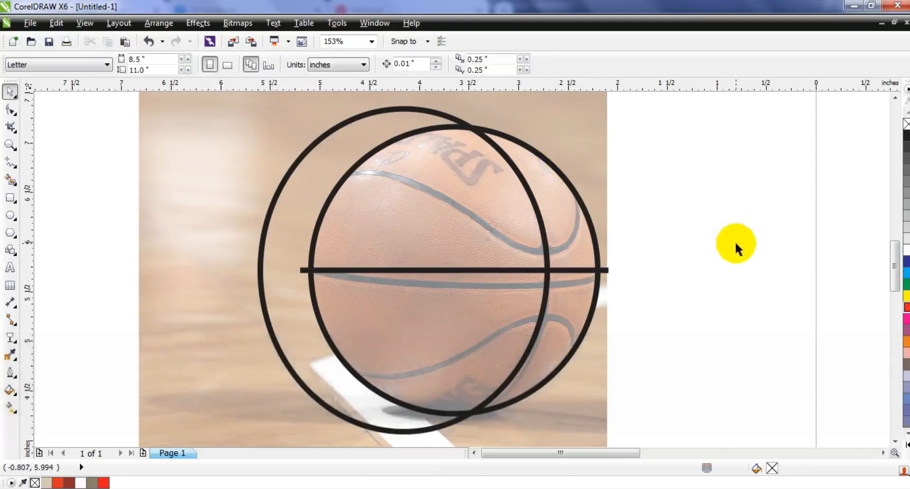
- Draw a three-segment polyline along the ball's upper curved seam, extending past the circle at both ends
{"action": "left_click", "coordinate": [11, 162]}
{"action": "left_click_drag", "start_coordinate": [338, 171], "coordinate": [334, 171]}
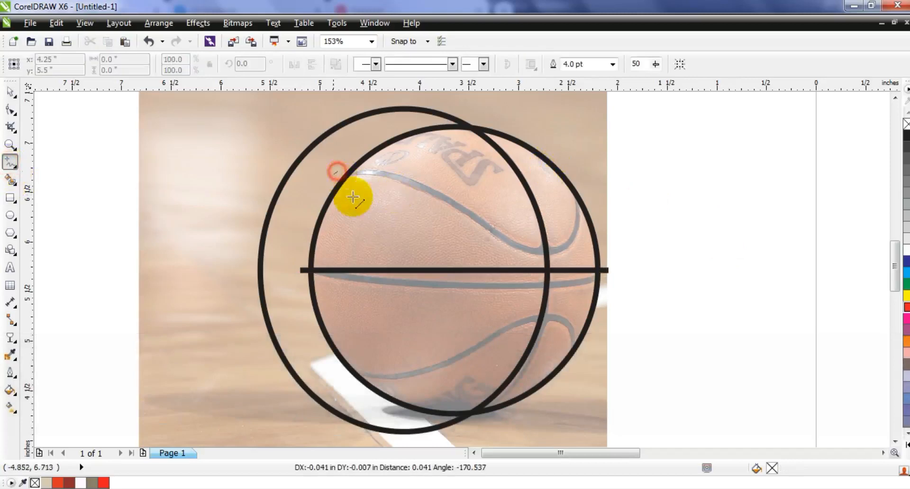
{"action": "double_click", "coordinate": [487, 227]}
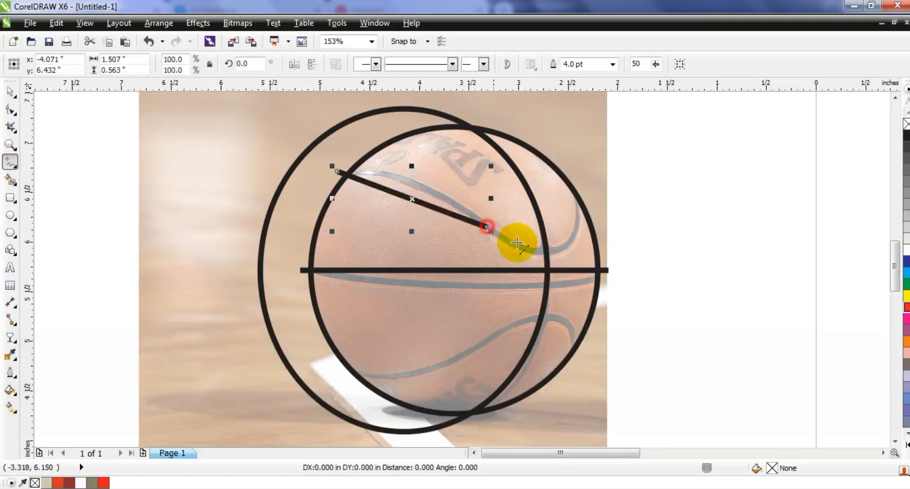
{"action": "double_click", "coordinate": [576, 197]}
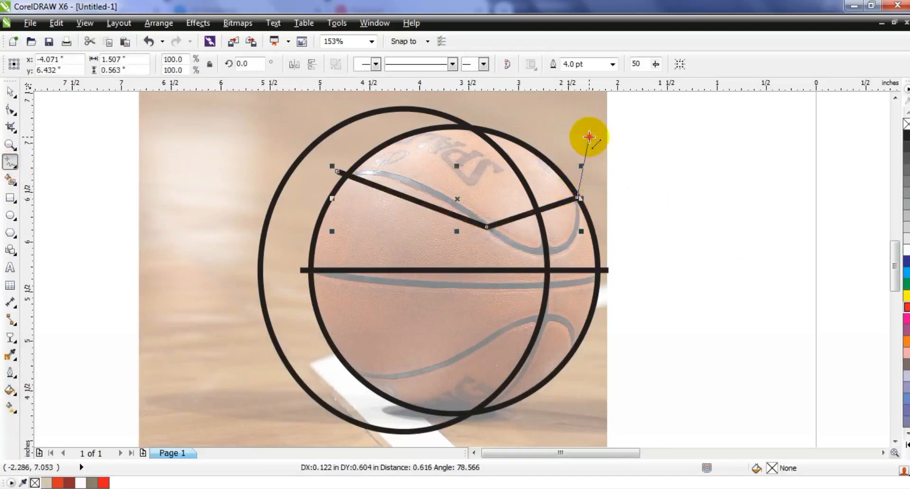
{"action": "left_click", "coordinate": [589, 137]}
- Convert the polyline's segments to curves and bend them to follow the upper seam in the photo
{"action": "left_click", "coordinate": [11, 109]}
{"action": "left_click_drag", "start_coordinate": [273, 117], "coordinate": [672, 296]}
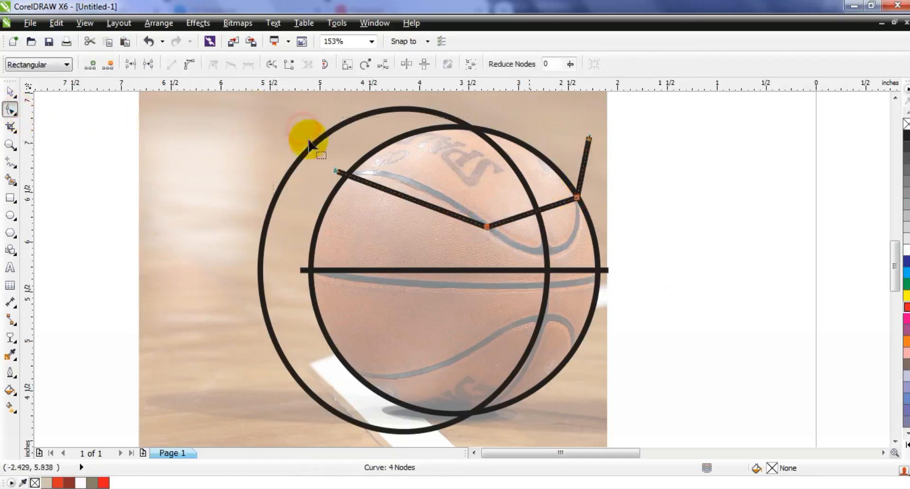
{"action": "left_click_drag", "start_coordinate": [404, 204], "coordinate": [407, 185]}
{"action": "left_click", "coordinate": [499, 206]}
{"action": "left_click_drag", "start_coordinate": [516, 220], "coordinate": [524, 254]}
{"action": "left_click_drag", "start_coordinate": [549, 205], "coordinate": [560, 249]}
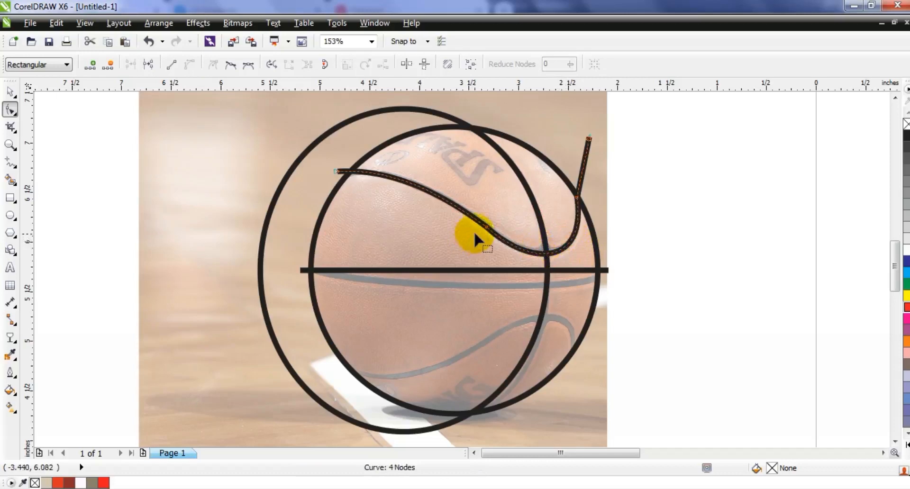
- Fine-tune the curve handles at the seam's lower bend to match the photo
{"action": "left_click", "coordinate": [441, 197]}
{"action": "left_click_drag", "start_coordinate": [531, 266], "coordinate": [534, 264]}
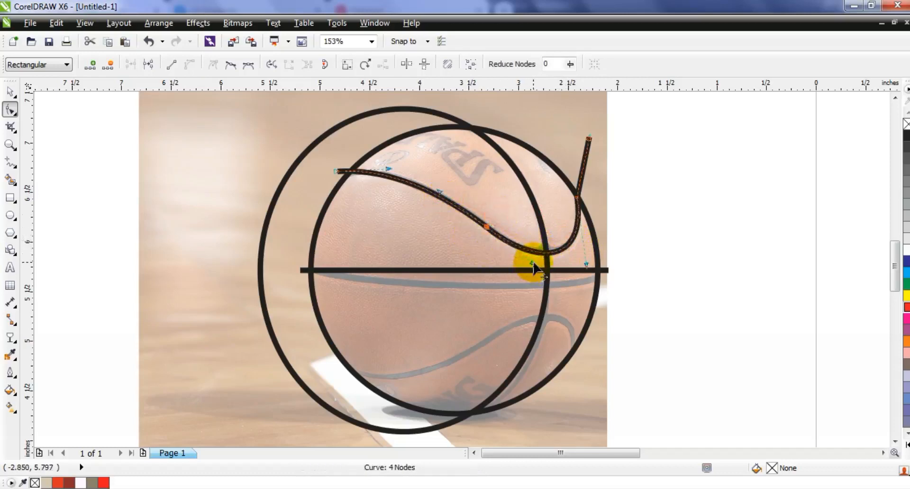
{"action": "left_click_drag", "start_coordinate": [589, 267], "coordinate": [582, 256]}
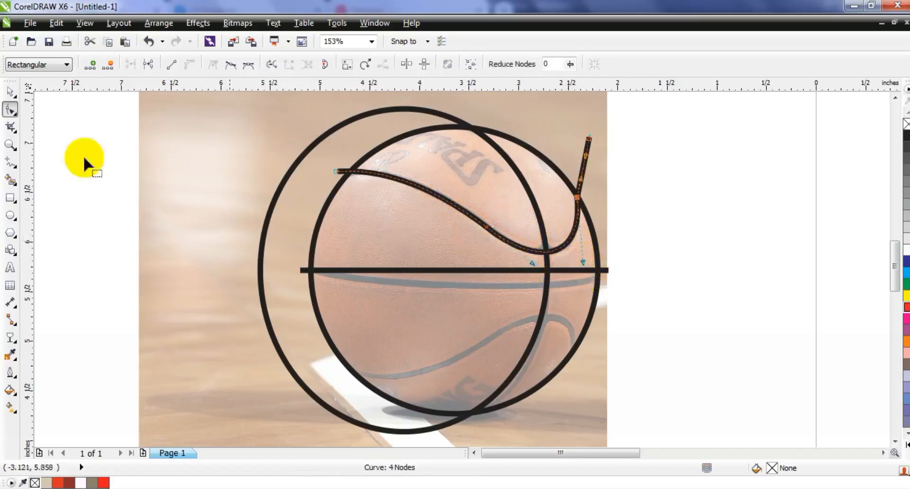
- Mirror a copy of the seam curve vertically onto the ball's lower seam and combine the two curves
{"action": "left_click", "coordinate": [11, 94]}
{"action": "key", "text": "KP_Add"}
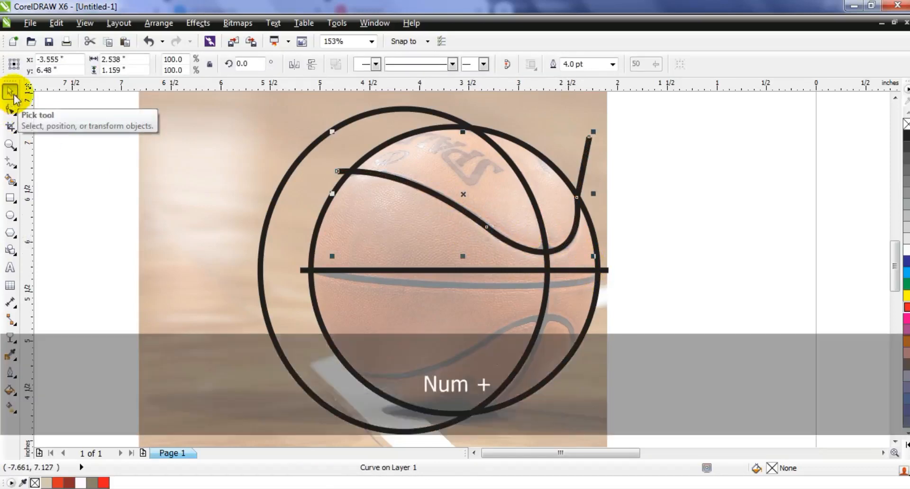
{"action": "left_click", "coordinate": [312, 64]}
{"action": "mouse_move", "coordinate": [499, 182]}
{"action": "left_mouse_down"}
{"action": "mouse_move", "coordinate": [482, 189]}
{"action": "mouse_move", "coordinate": [477, 349]}
{"action": "left_mouse_up"}
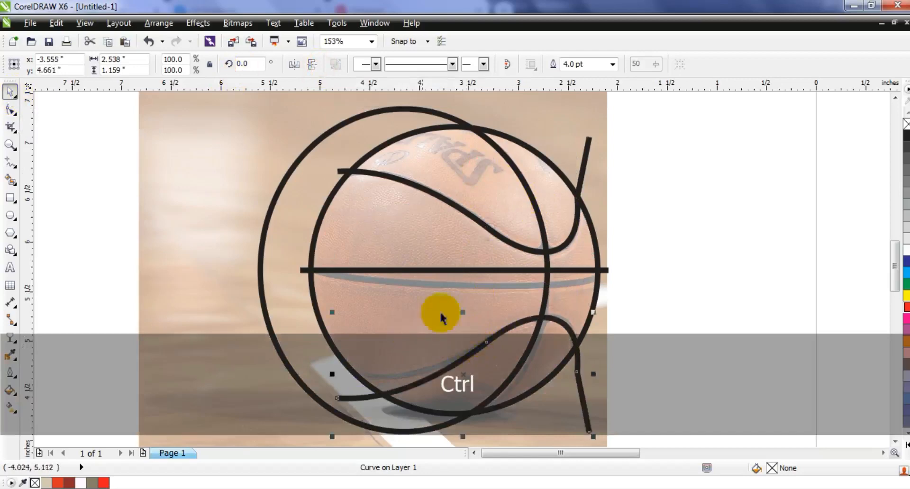
{"action": "left_click", "coordinate": [565, 246], "text": "shift"}
{"action": "left_click", "coordinate": [335, 64]}
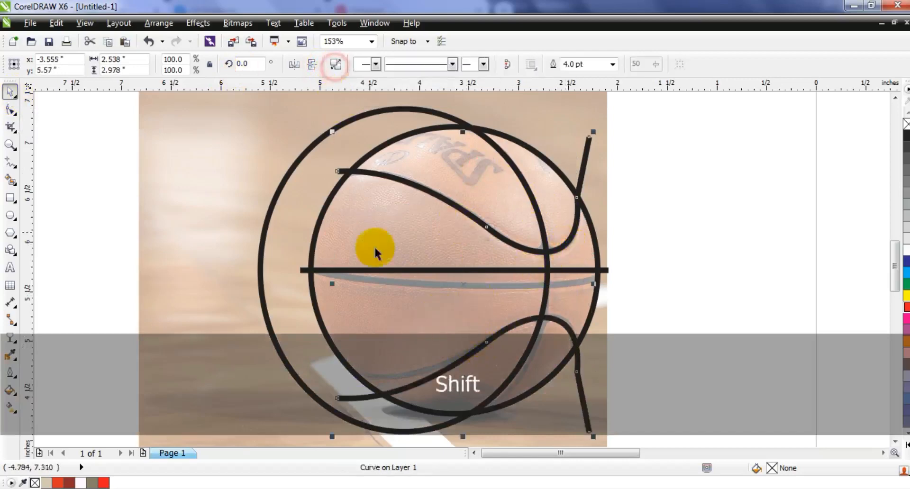
- Move the basketball photo horizontally to the left, clear of the line drawing
{"action": "key", "text": "F3"}
{"action": "key", "text": "Escape"}
{"action": "left_click_drag", "start_coordinate": [466, 175], "coordinate": [250, 175]}
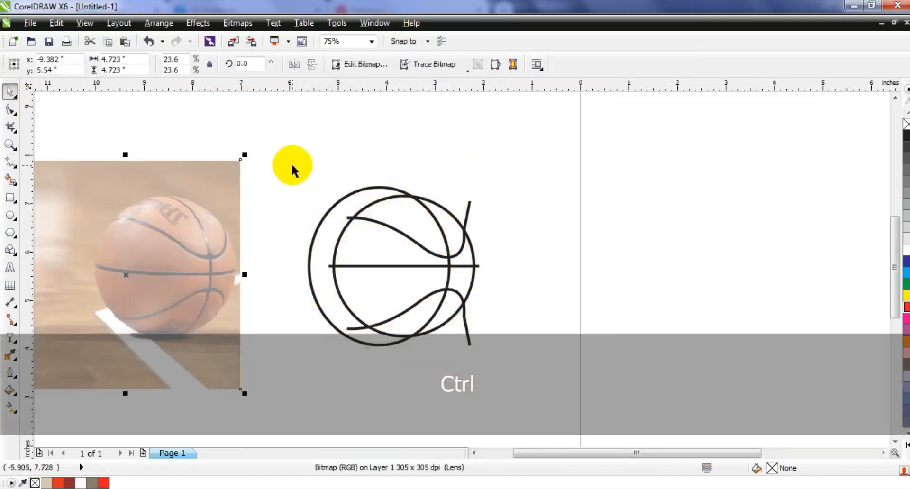
{"action": "left_click", "coordinate": [294, 168]}
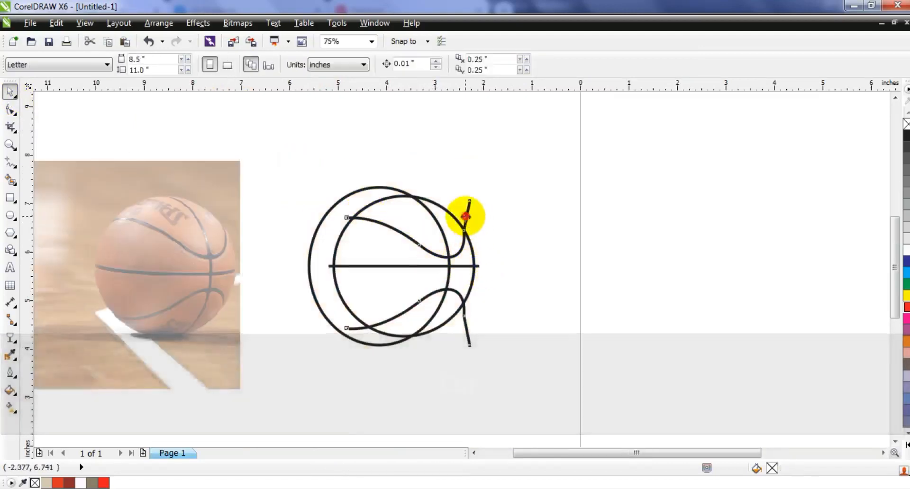
- Align the combined seam curves to the ball circle's horizontal centre line
{"action": "left_click", "coordinate": [467, 214]}
{"action": "left_click", "coordinate": [443, 207], "text": "shift"}
{"action": "key", "text": "e"}
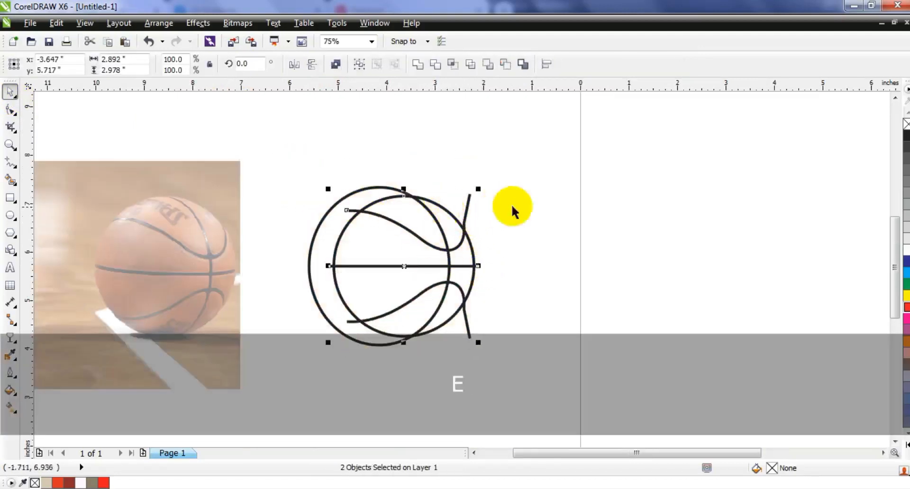
{"action": "left_click", "coordinate": [512, 205]}
- Align the horizontal line to the centre of the ball circle again
{"action": "left_click", "coordinate": [482, 264]}
{"action": "left_click", "coordinate": [470, 245], "text": "shift"}
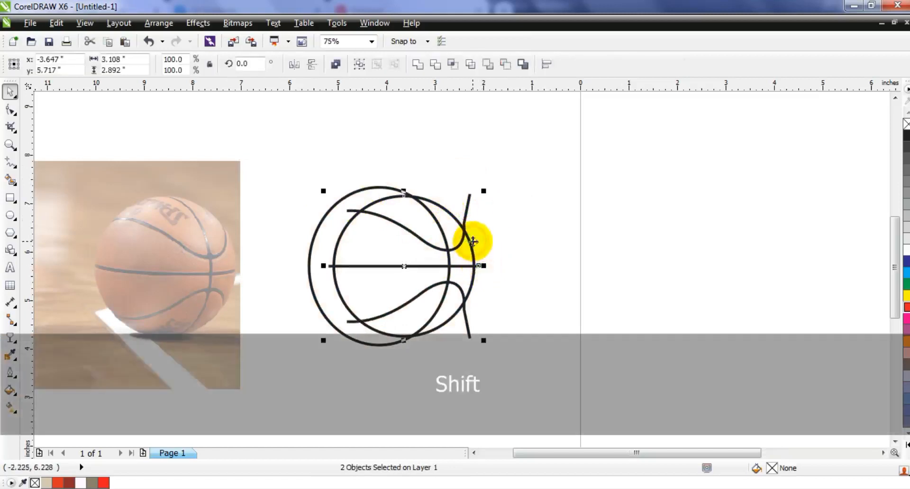
{"action": "key", "text": "e"}
{"action": "left_click", "coordinate": [498, 248]}
- Combine the horizontal line, the seam curves and the offset ellipse into one curve and give it a red outline
{"action": "left_click", "coordinate": [478, 266]}
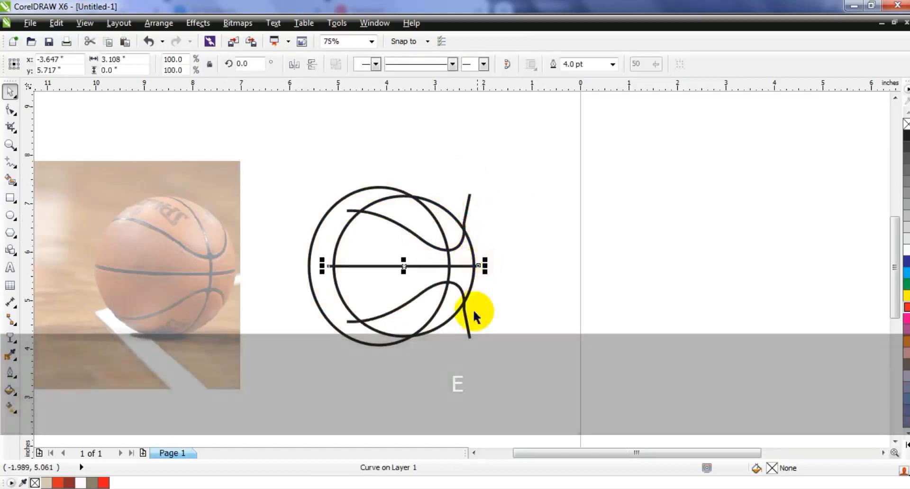
{"action": "left_click", "coordinate": [468, 323], "text": "shift"}
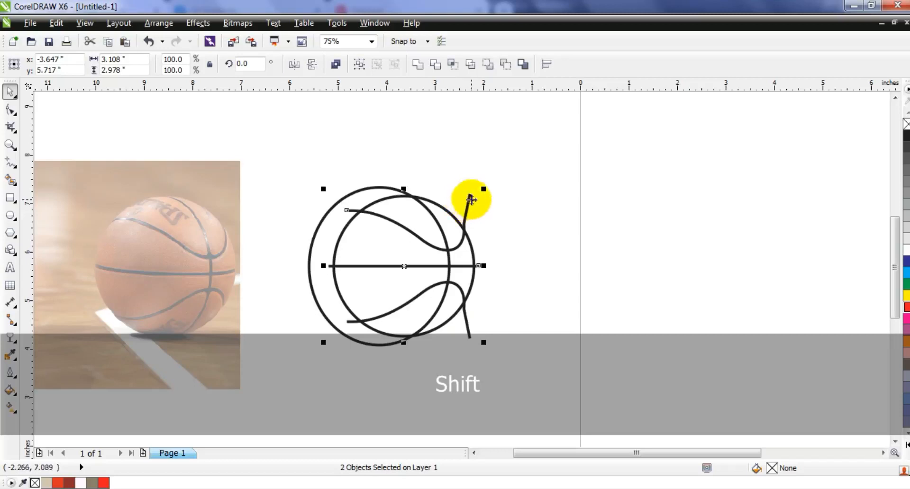
{"action": "left_click", "coordinate": [332, 216], "text": "shift"}
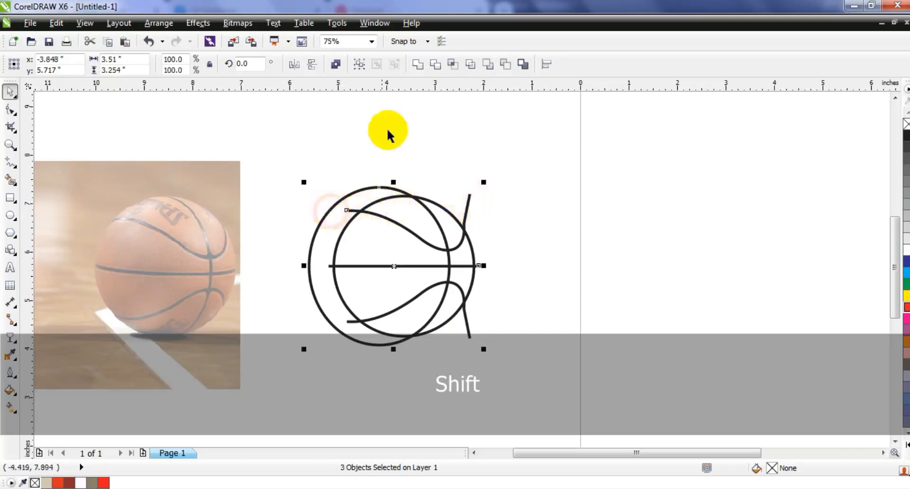
{"action": "left_click", "coordinate": [336, 64]}
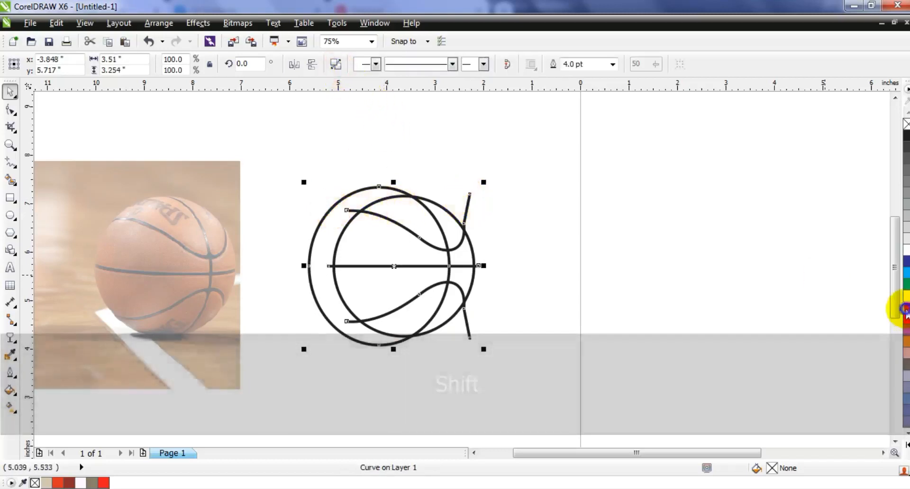
{"action": "right_click", "coordinate": [906, 307]}
{"action": "left_click", "coordinate": [665, 312]}
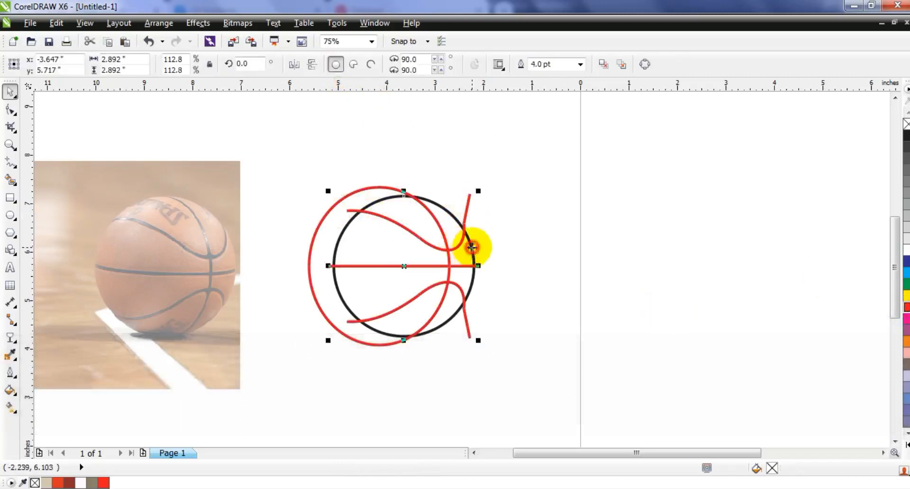
- Intersect the combined red seam curve with the black ball circle and delete the original red curve
{"action": "left_click", "coordinate": [473, 248]}
{"action": "left_click_drag", "start_coordinate": [287, 146], "coordinate": [508, 365]}
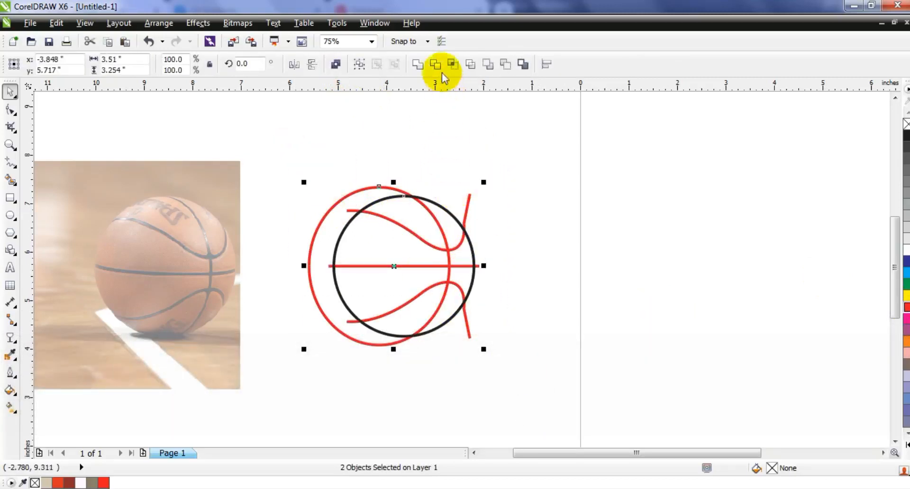
{"action": "left_click", "coordinate": [452, 71]}
{"action": "left_click", "coordinate": [514, 138]}
{"action": "left_click_drag", "start_coordinate": [451, 243], "coordinate": [621, 241]}
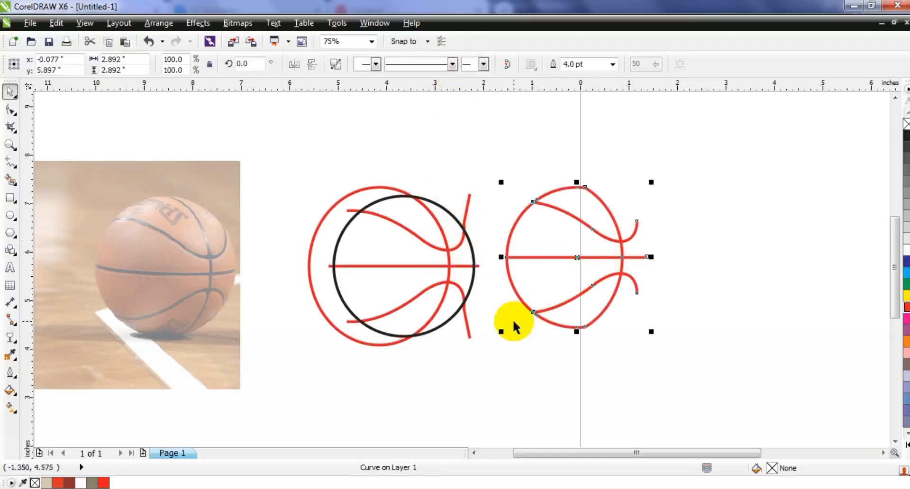
{"action": "key", "text": "ctrl+z"}
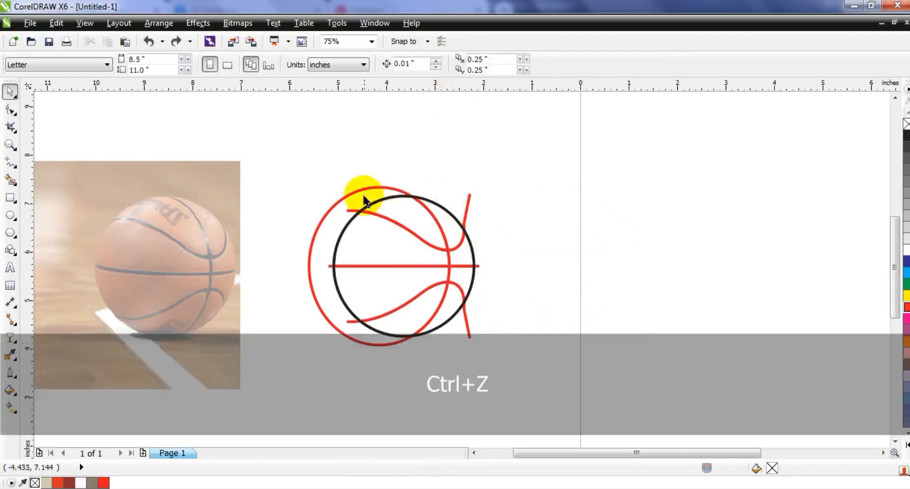
{"action": "key", "text": "Delete"}
- Combine the ball circle and the trimmed seam lines into a single curve
{"action": "left_click", "coordinate": [399, 174]}
{"action": "left_click_drag", "start_coordinate": [305, 172], "coordinate": [501, 358]}
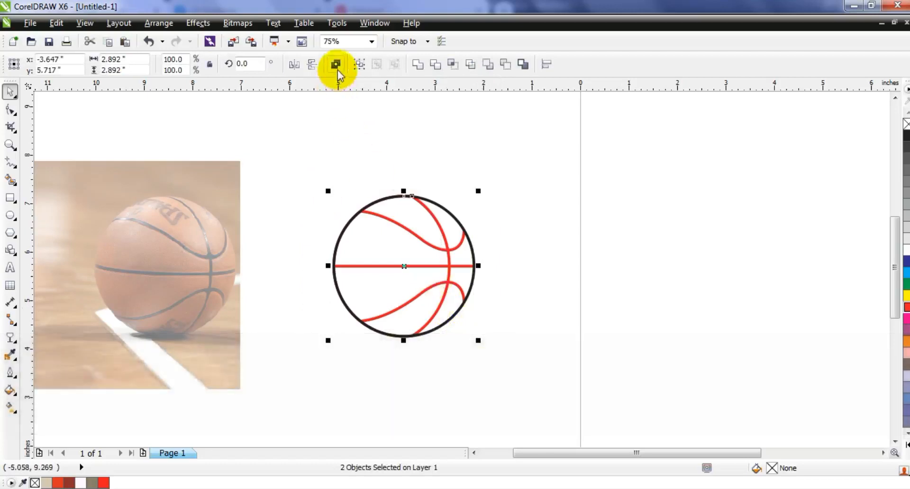
{"action": "left_click", "coordinate": [336, 65]}
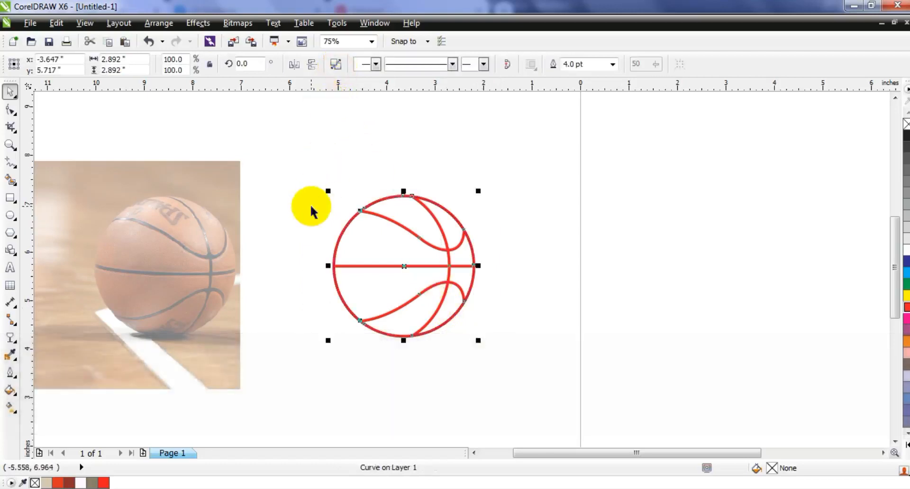
- Set the outline width of the combined basketball curve to 8 pt
{"action": "left_click", "coordinate": [10, 144]}
{"action": "left_click_drag", "start_coordinate": [292, 184], "coordinate": [516, 349]}
{"action": "left_click", "coordinate": [10, 91]}
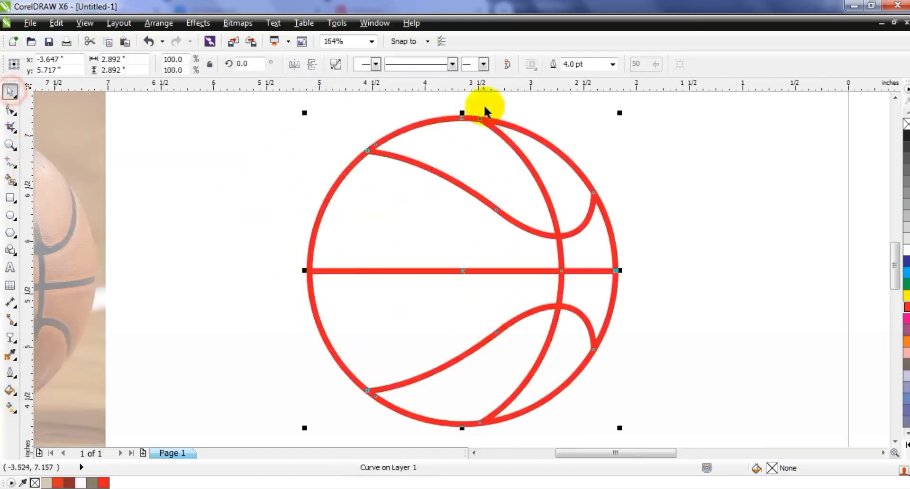
{"action": "left_click", "coordinate": [584, 64]}
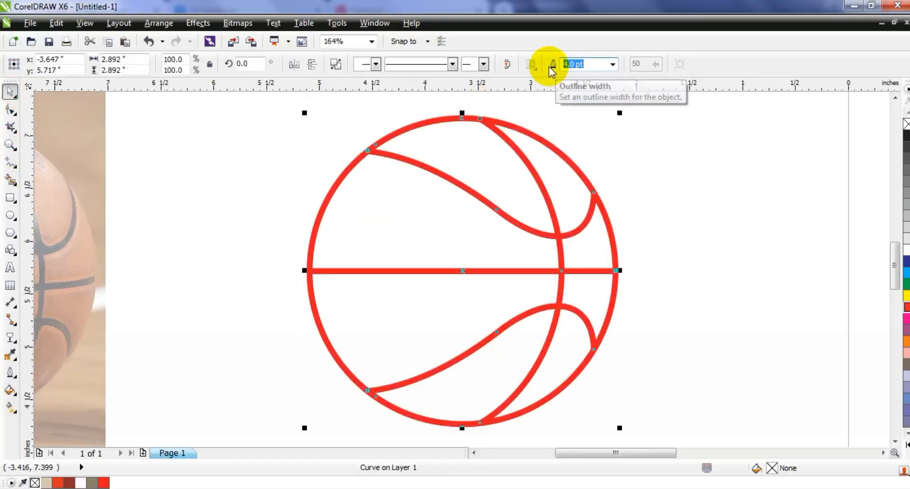
{"action": "type", "text": "6"}
{"action": "key", "text": "Return"}
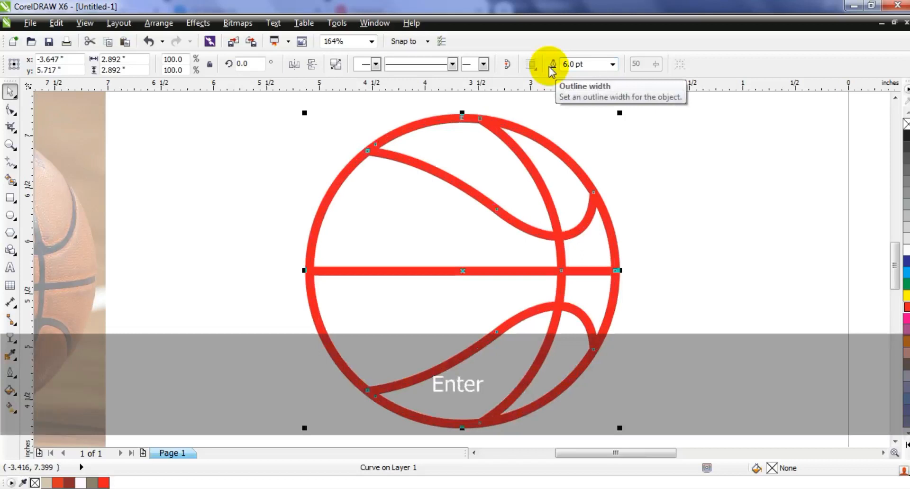
{"action": "left_click", "coordinate": [584, 64]}
{"action": "type", "text": "8"}
{"action": "key", "text": "Return"}
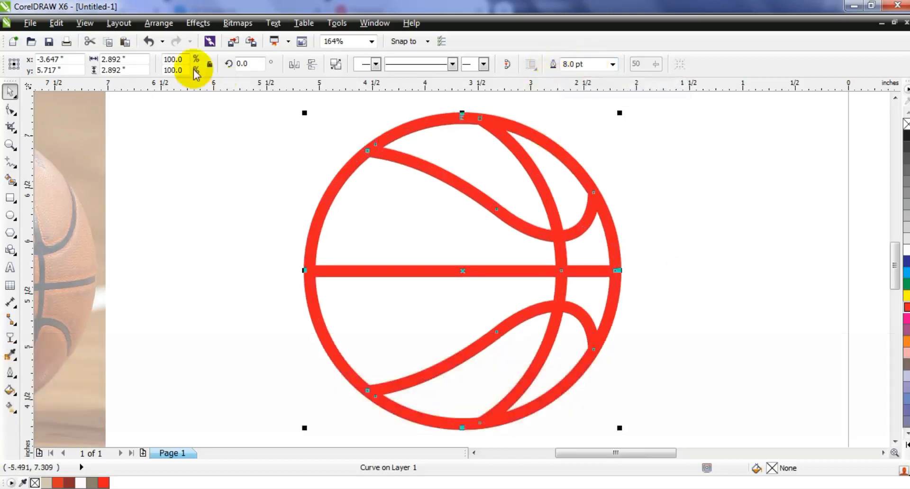
- Convert the basketball's outline to an object, remove its fill and give it a hairline outline
{"action": "left_click", "coordinate": [158, 24]}
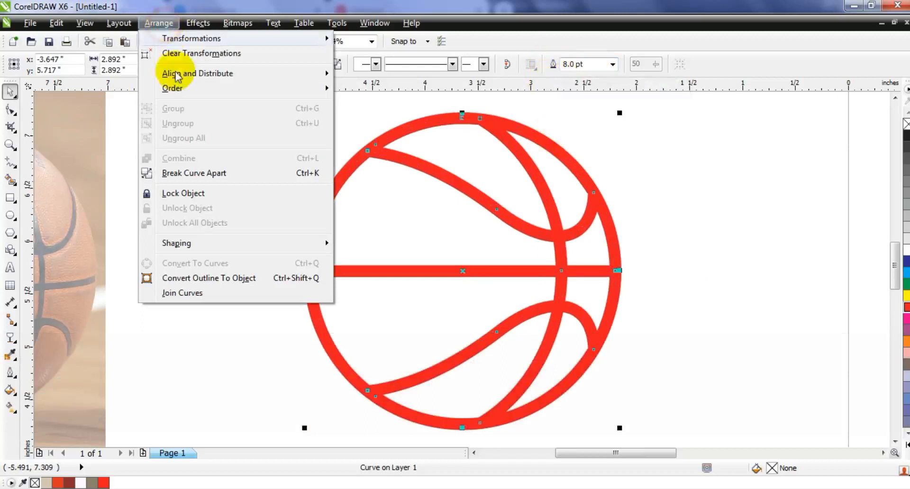
{"action": "left_click", "coordinate": [189, 279]}
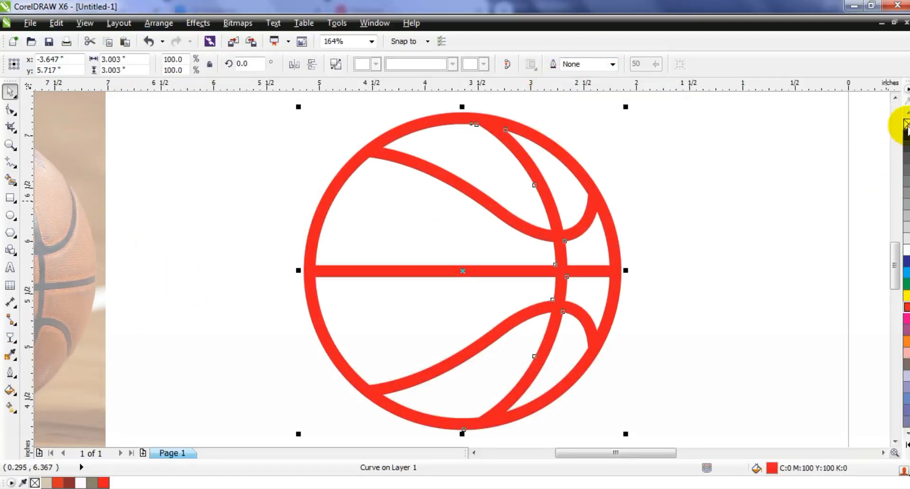
{"action": "left_click", "coordinate": [905, 124]}
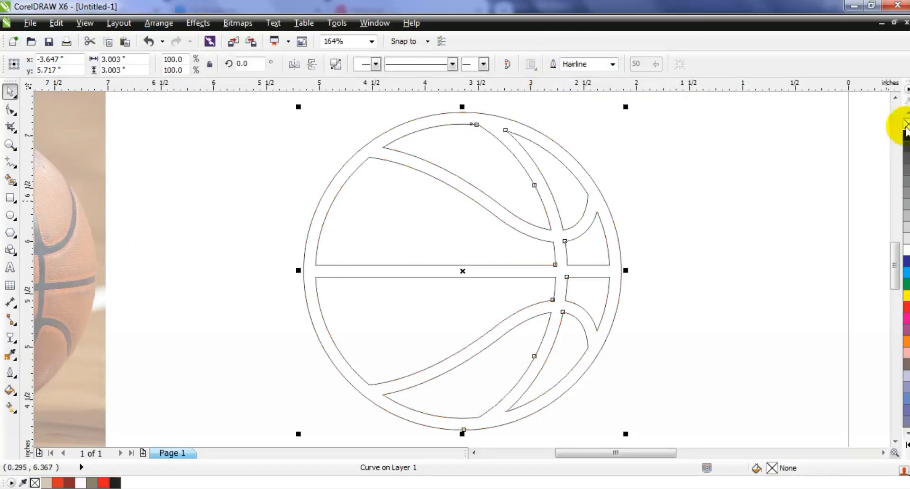
{"action": "left_click", "coordinate": [792, 152]}
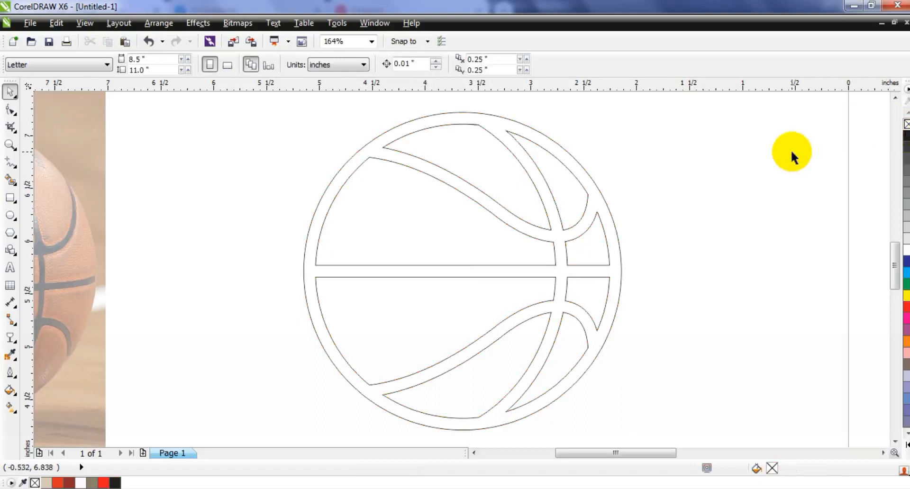
- Apply Smart Fill with dark grey (90% black) to the band forming the ball's rim and seams
{"action": "left_click", "coordinate": [18, 186]}
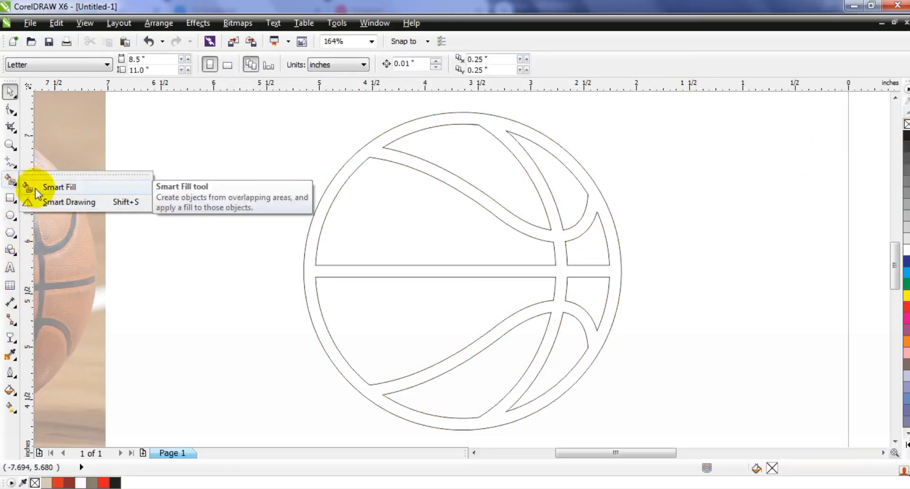
{"action": "left_click", "coordinate": [28, 181]}
{"action": "left_click", "coordinate": [330, 193]}
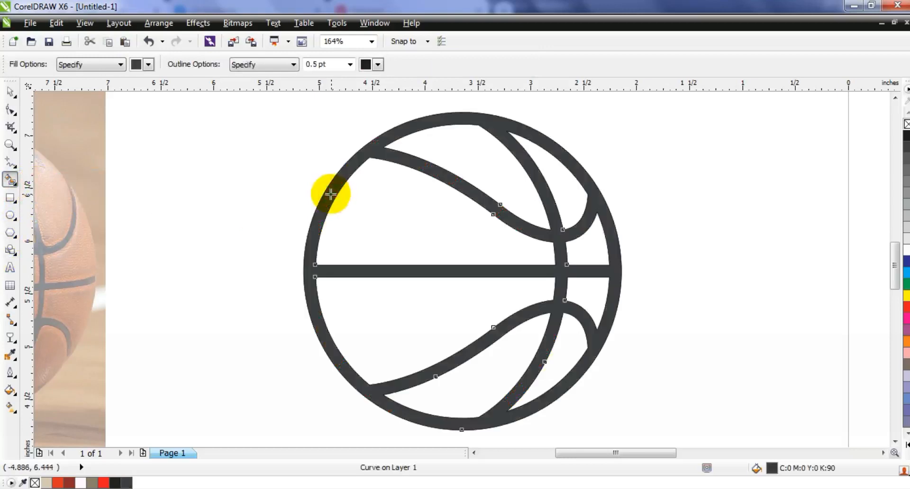
- Change the fill of the rim and seam shape to solid black
{"action": "left_click", "coordinate": [10, 92]}
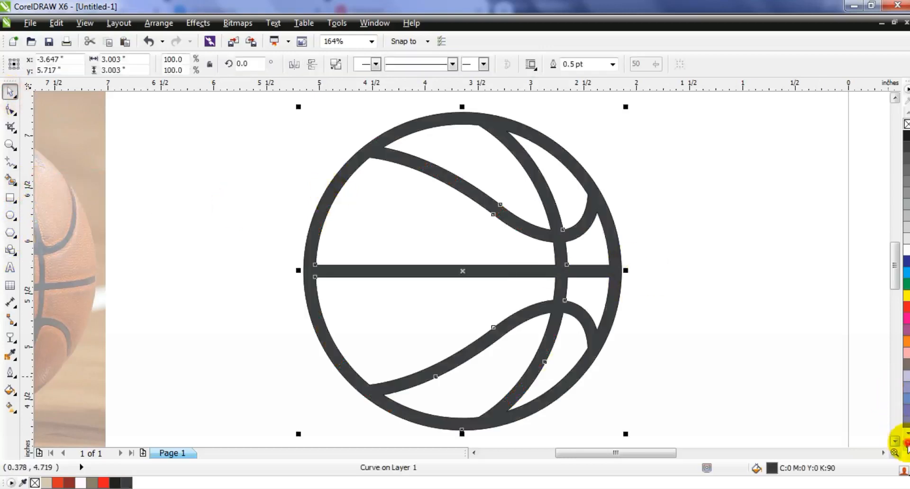
{"action": "left_click", "coordinate": [906, 444]}
{"action": "left_click", "coordinate": [905, 125]}
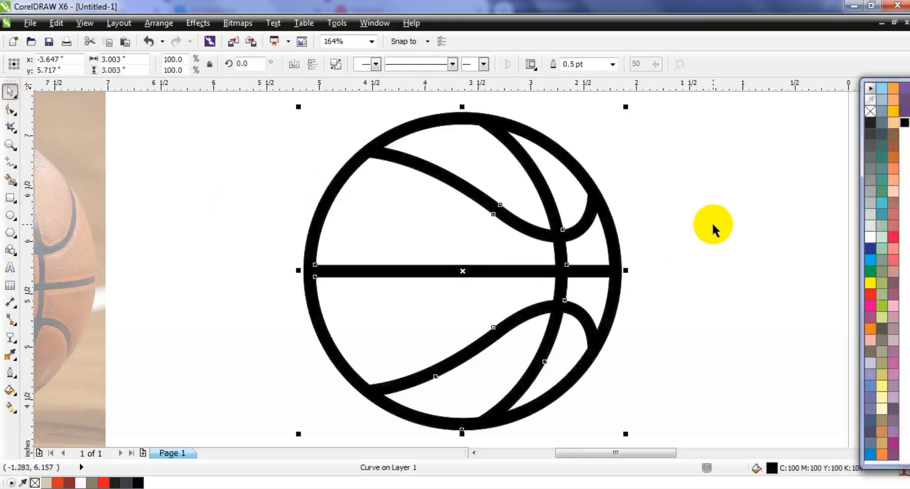
{"action": "left_click", "coordinate": [714, 224]}
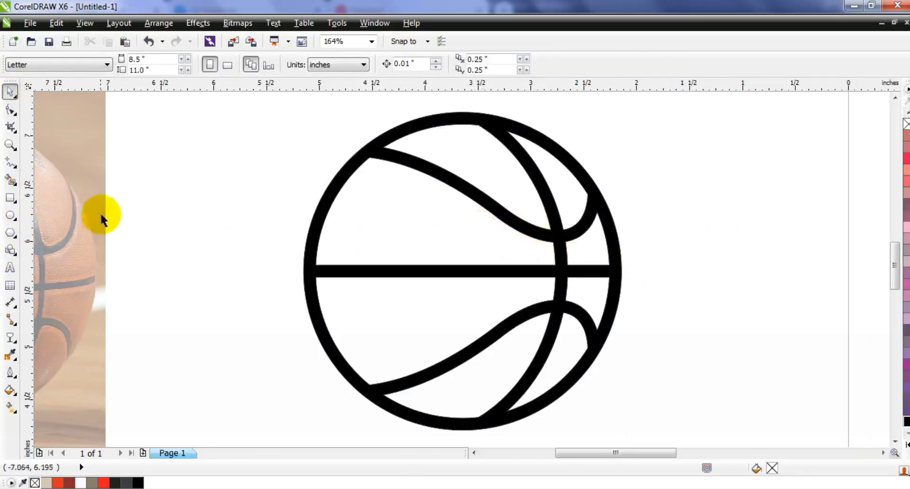
- Apply Smart Fill with light grey (20% black) to every panel between the ball's seams
{"action": "left_click", "coordinate": [10, 180]}
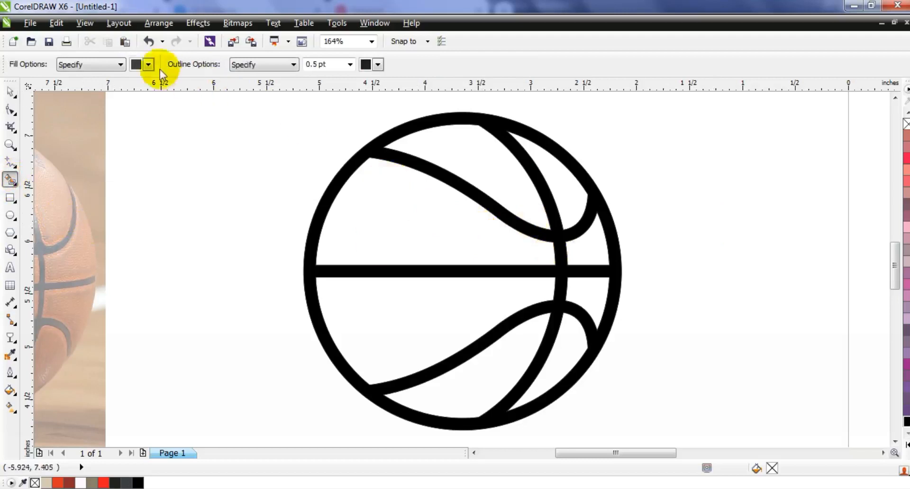
{"action": "left_click", "coordinate": [149, 64]}
{"action": "left_click", "coordinate": [157, 88]}
{"action": "left_click", "coordinate": [461, 155]}
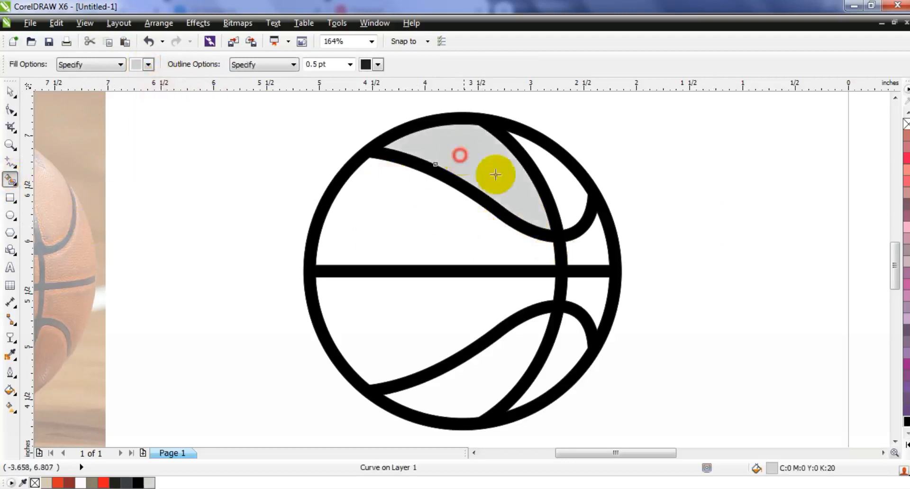
{"action": "left_click", "coordinate": [565, 195]}
{"action": "left_click", "coordinate": [584, 246]}
{"action": "left_click", "coordinate": [473, 240]}
{"action": "left_click", "coordinate": [453, 297]}
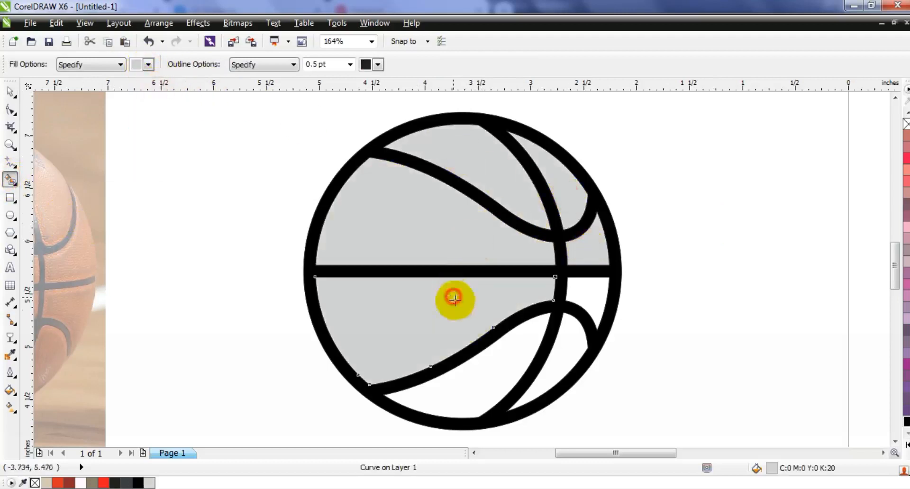
{"action": "left_click", "coordinate": [489, 359]}
{"action": "left_click", "coordinate": [585, 296]}
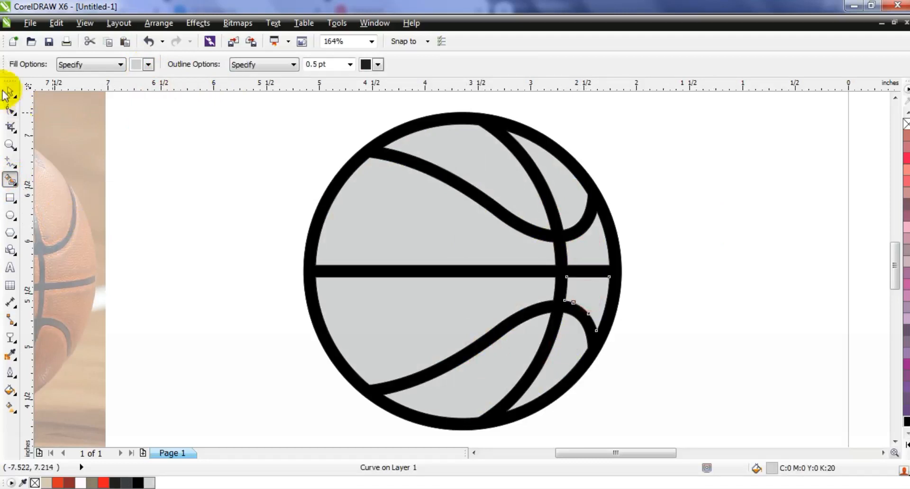
- Select all the light grey panels and weld them into one object
{"action": "left_click", "coordinate": [10, 91]}
{"action": "left_click_drag", "start_coordinate": [264, 115], "coordinate": [628, 421]}
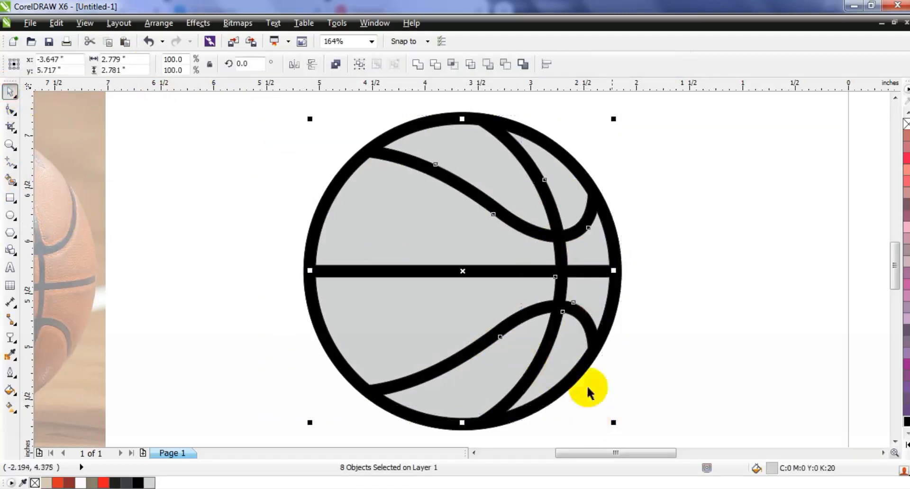
{"action": "left_click", "coordinate": [417, 66]}
- Give the welded panels a dark red uniform fill of C 22, M 100, Y 100, K 24
{"action": "scroll", "coordinate": [228, 301], "scroll_direction": "down", "scroll_amount": 1}
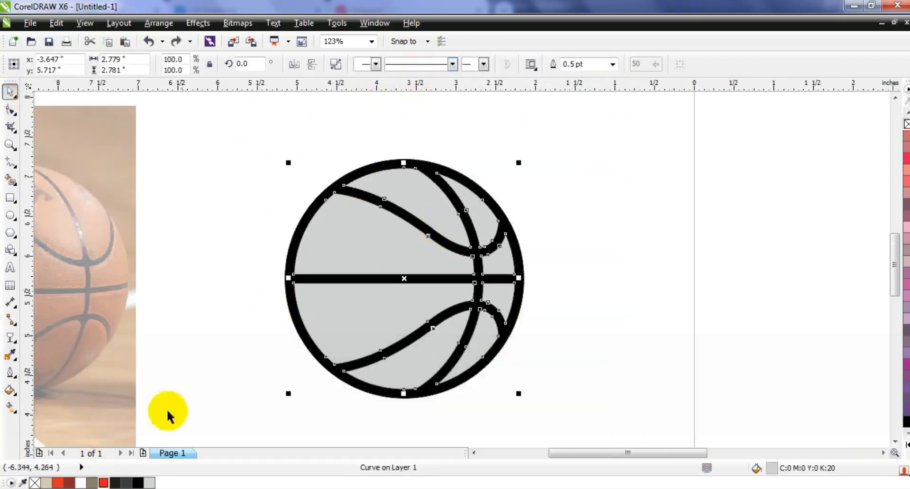
{"action": "left_click", "coordinate": [104, 483]}
{"action": "left_click", "coordinate": [10, 390]}
{"action": "left_click", "coordinate": [51, 295]}
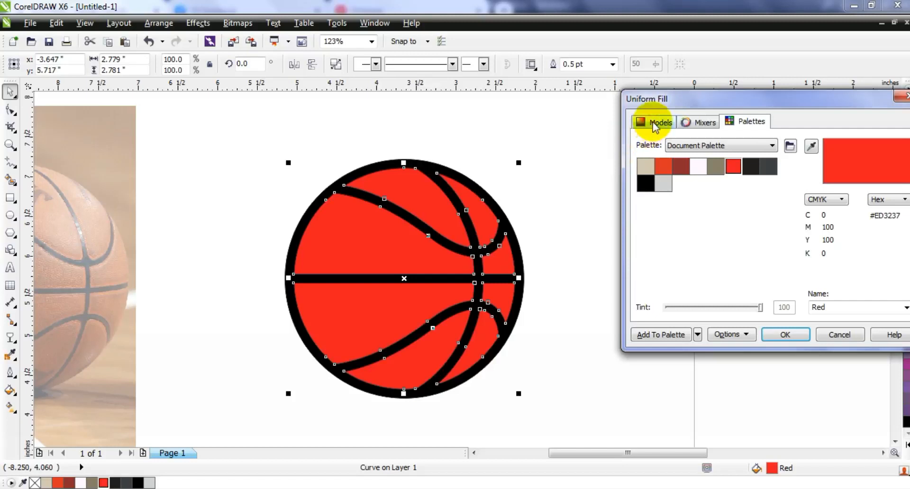
{"action": "left_click", "coordinate": [650, 120]}
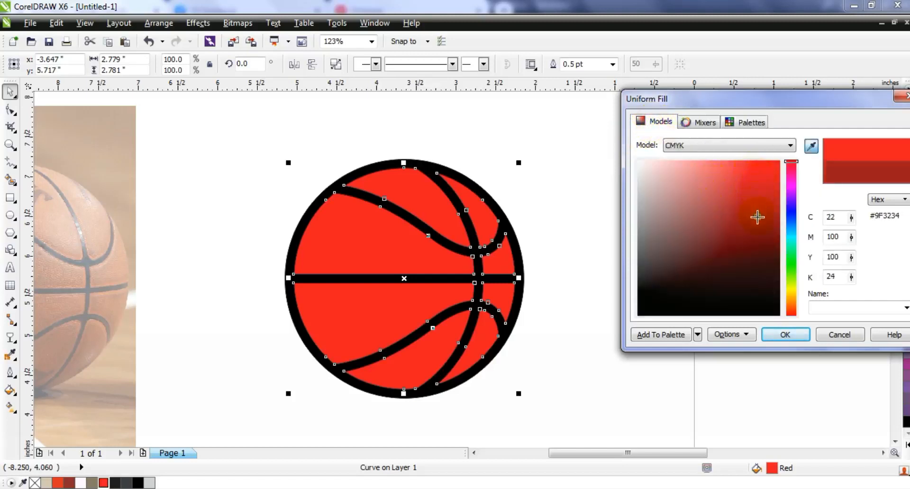
{"action": "left_click", "coordinate": [779, 336]}
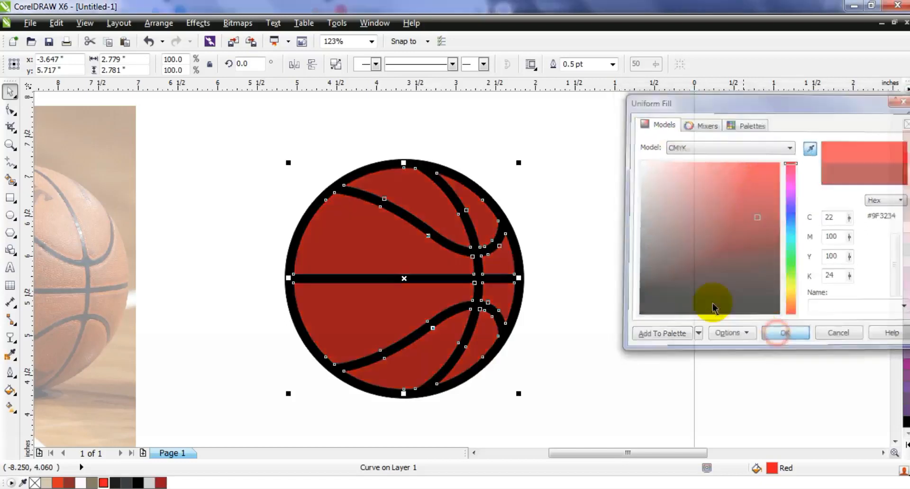
{"action": "left_click", "coordinate": [639, 251]}
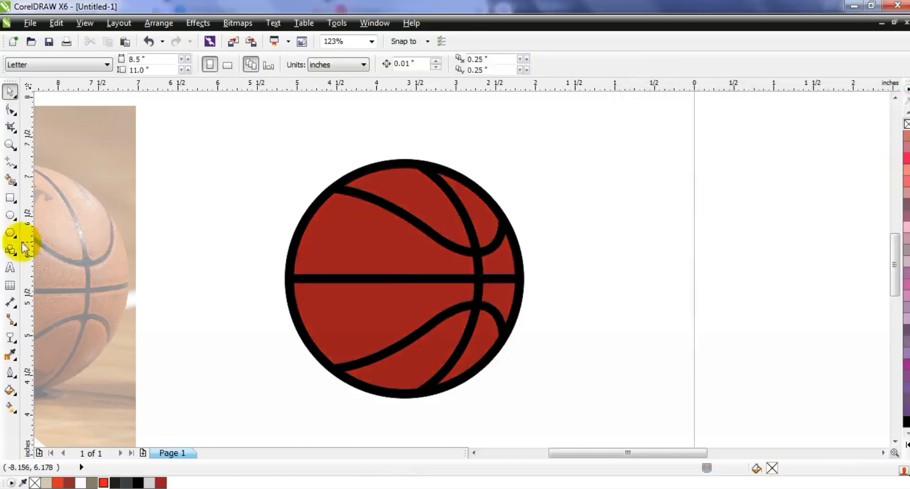
- Draw a circle about 2.36 inches wide overlapping the ball's right side and align it to the ball's horizontal centre line
{"action": "left_click", "coordinate": [10, 215]}
{"action": "left_click_drag", "start_coordinate": [356, 183], "coordinate": [502, 357]}
{"action": "left_click", "coordinate": [10, 91]}
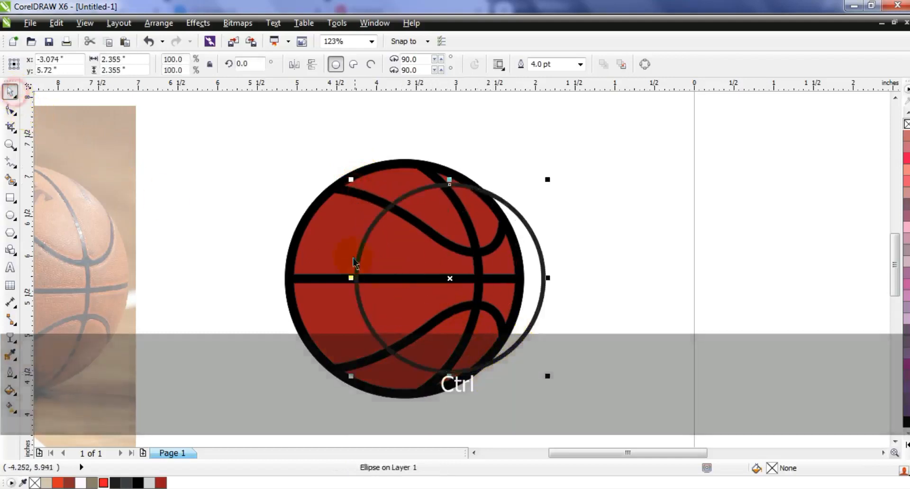
{"action": "left_click", "coordinate": [338, 253], "text": "shift"}
{"action": "left_click", "coordinate": [644, 258]}
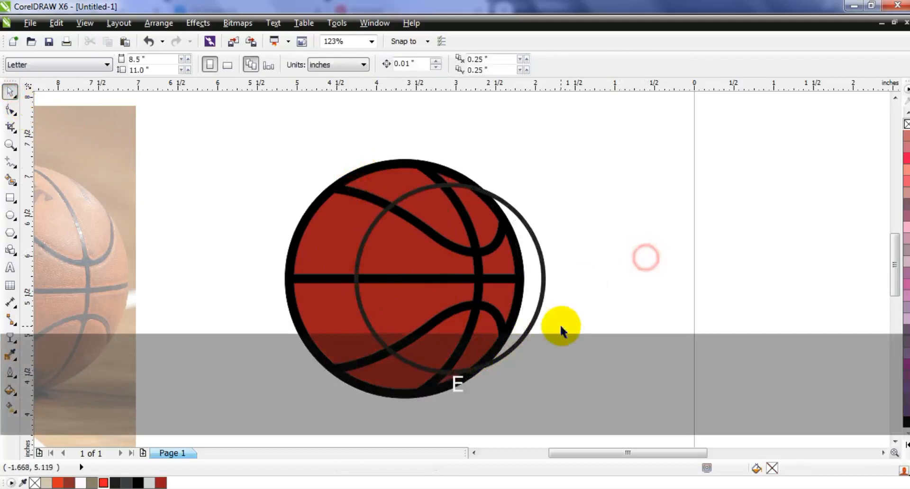
- Enlarge the overlapping circle to about 2.65 inches, extending it further across the ball
{"action": "left_click", "coordinate": [543, 320]}
{"action": "left_click_drag", "start_coordinate": [548, 374], "coordinate": [567, 387]}
{"action": "left_click_drag", "start_coordinate": [531, 342], "coordinate": [510, 342]}
{"action": "left_click_drag", "start_coordinate": [538, 388], "coordinate": [548, 396]}
{"action": "left_click_drag", "start_coordinate": [539, 299], "coordinate": [549, 300]}
{"action": "left_click_drag", "start_coordinate": [556, 163], "coordinate": [549, 171]}
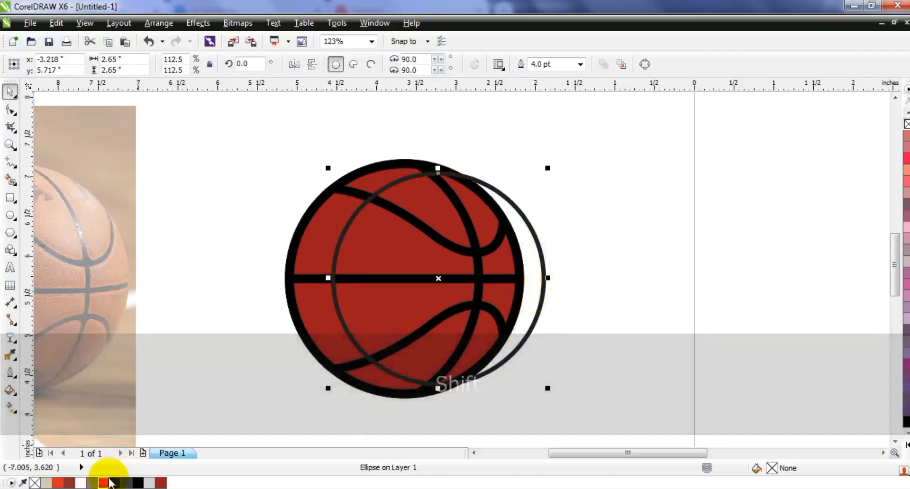
- Fill the overlapping circle red without an outline and PowerClip it inside the dark red panels
{"action": "left_click", "coordinate": [103, 482]}
{"action": "right_click", "coordinate": [905, 123]}
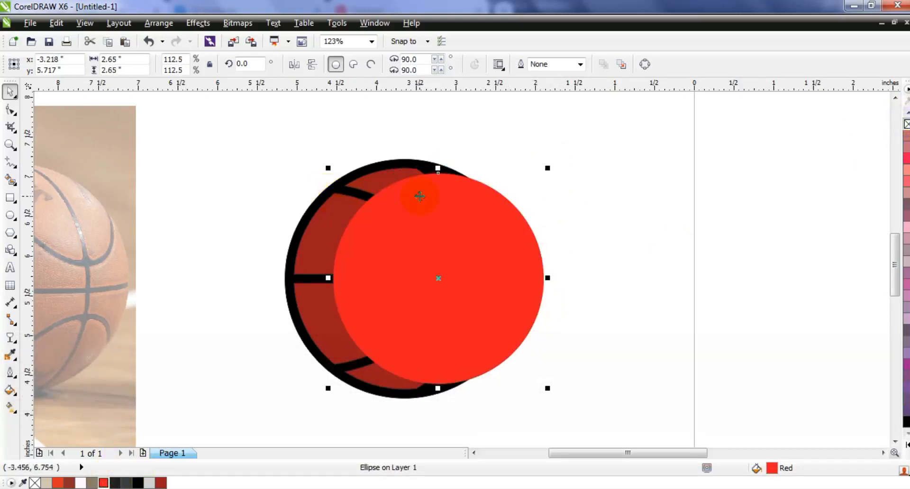
{"action": "right_click", "coordinate": [420, 196]}
{"action": "left_click", "coordinate": [459, 12]}
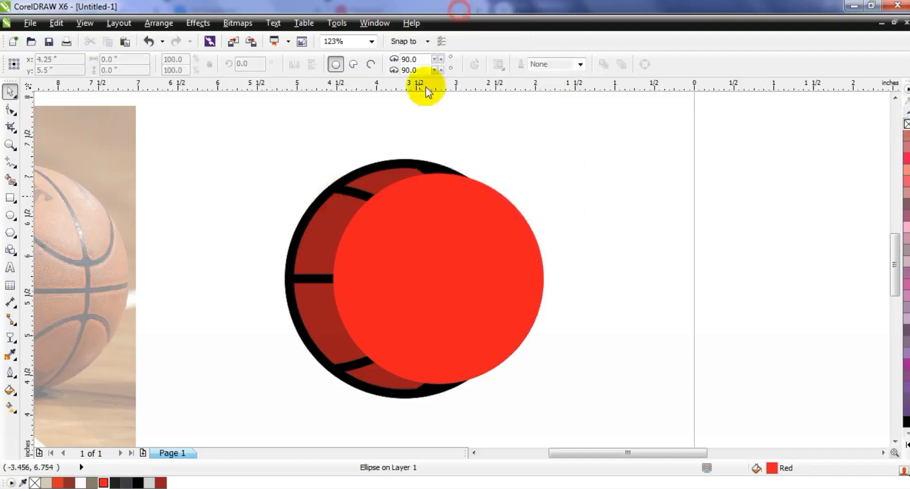
{"action": "left_click", "coordinate": [336, 222]}
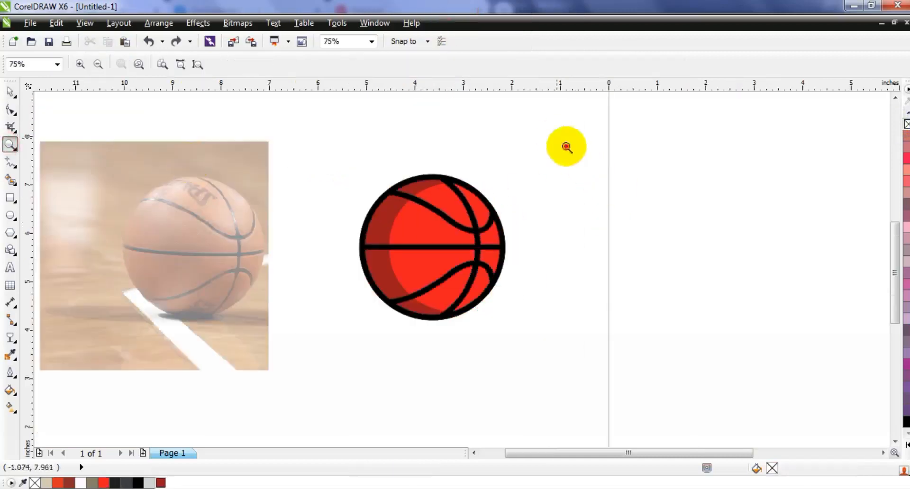
- Draw a new circle about 2.37 inches wide in the empty area to the right of the basketball
{"action": "left_click_drag", "start_coordinate": [567, 146], "coordinate": [894, 370]}
{"action": "left_click", "coordinate": [11, 219]}
{"action": "left_click_drag", "start_coordinate": [314, 180], "coordinate": [431, 361]}
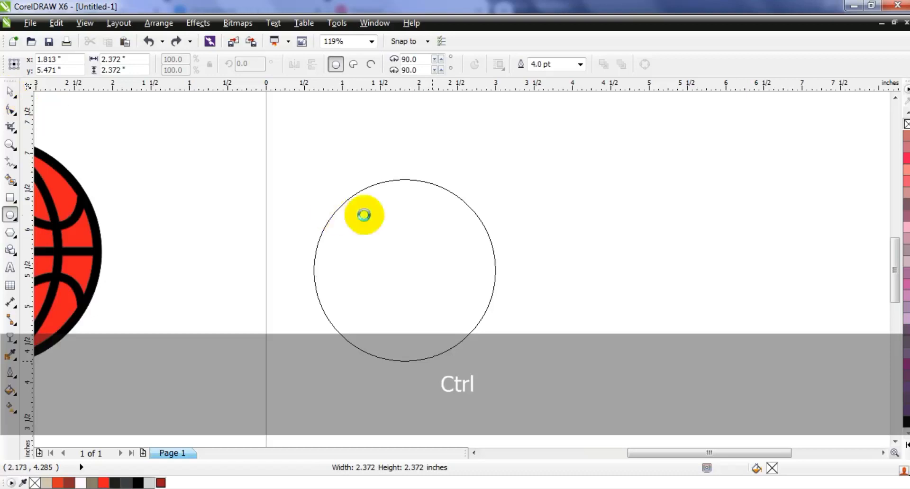
- Replace the last circle with one about 3.06 inches wide and contour it inward in 10 steps at a 0.118-inch offset
{"action": "key", "text": "ctrl+z"}
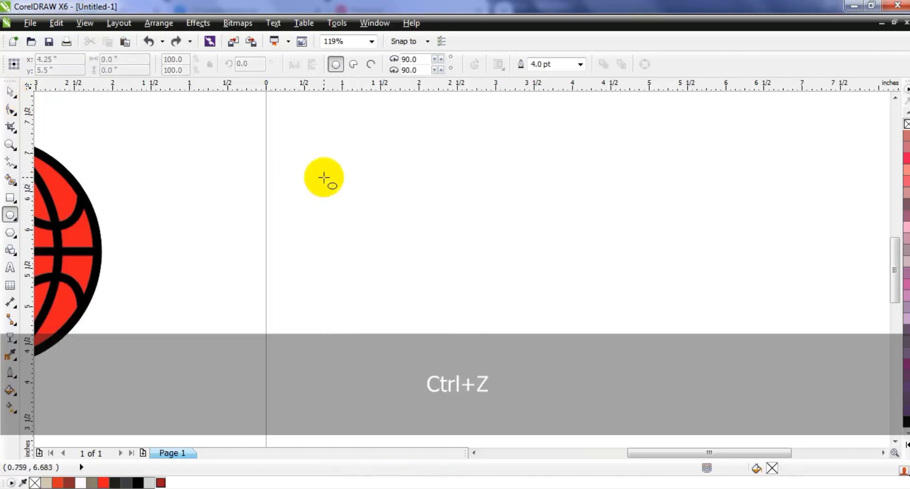
{"action": "left_click_drag", "start_coordinate": [312, 138], "coordinate": [389, 369]}
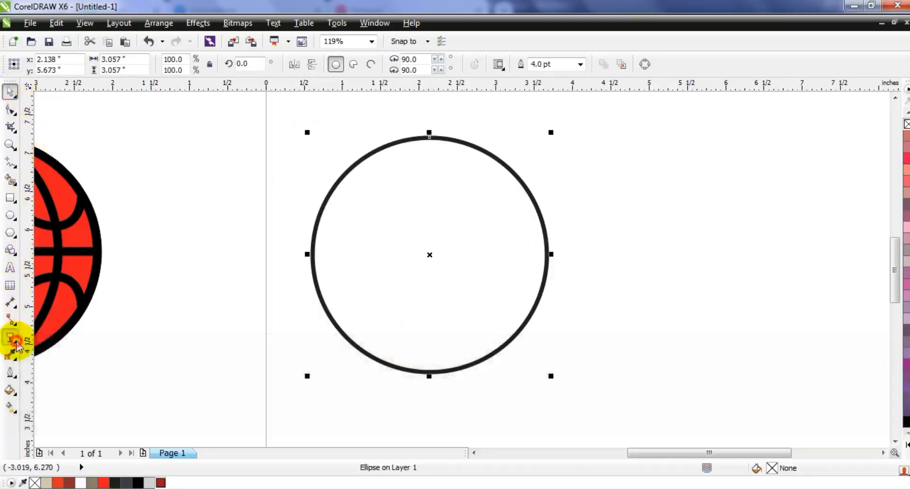
{"action": "left_click", "coordinate": [11, 337]}
{"action": "left_click", "coordinate": [18, 346]}
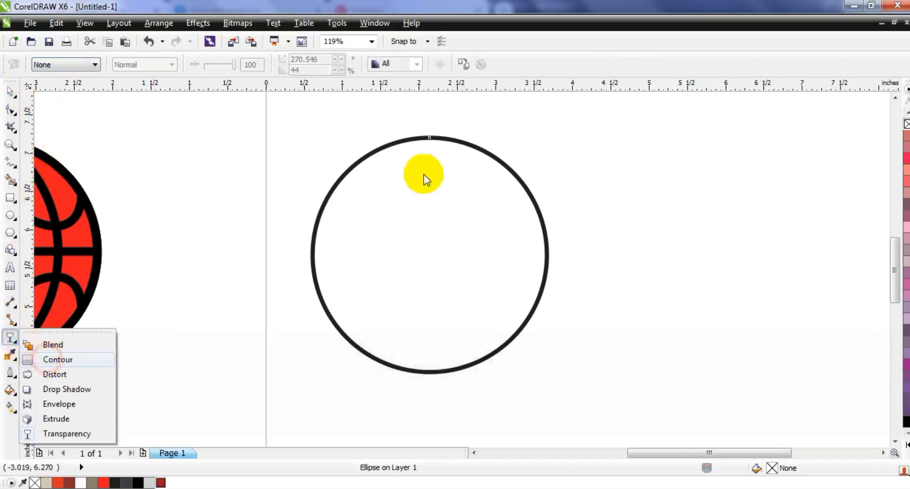
{"action": "left_click_drag", "start_coordinate": [430, 138], "coordinate": [422, 235]}
{"action": "left_click_drag", "start_coordinate": [430, 137], "coordinate": [429, 169]}
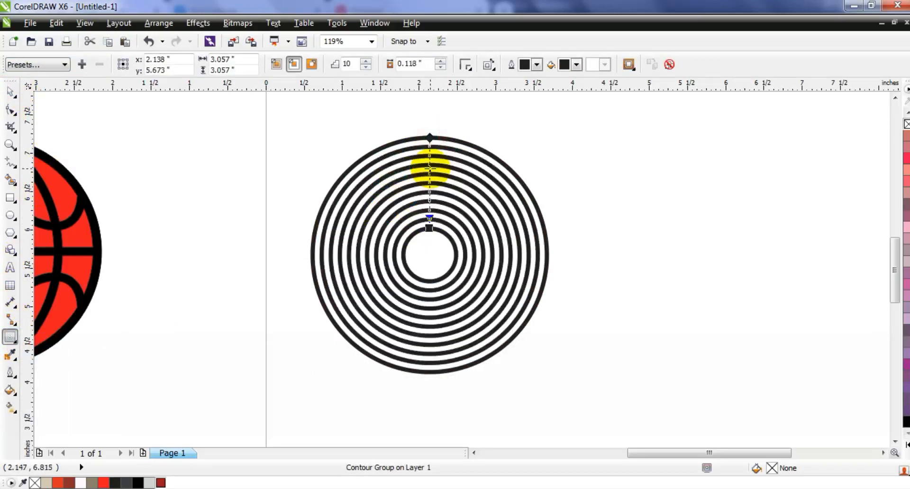
- Break the contour group apart, ungroup the rings and combine them into a single curve
{"action": "left_click", "coordinate": [10, 91]}
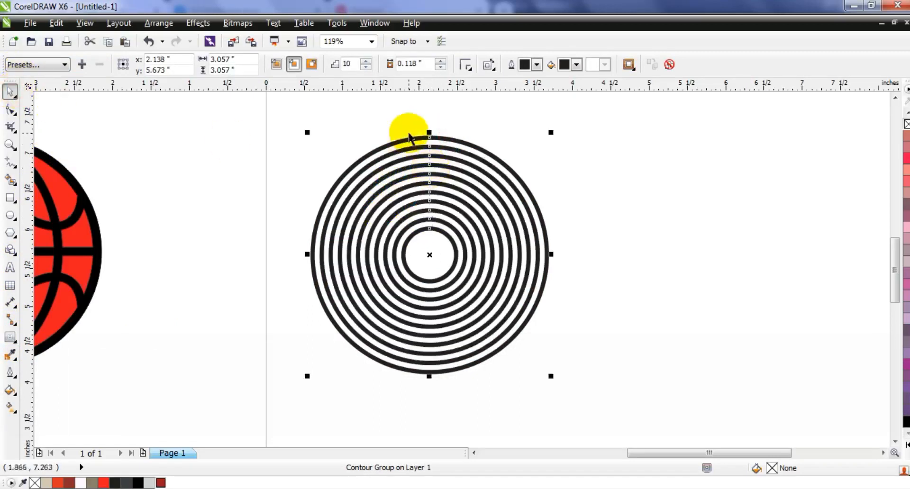
{"action": "left_click", "coordinate": [159, 23]}
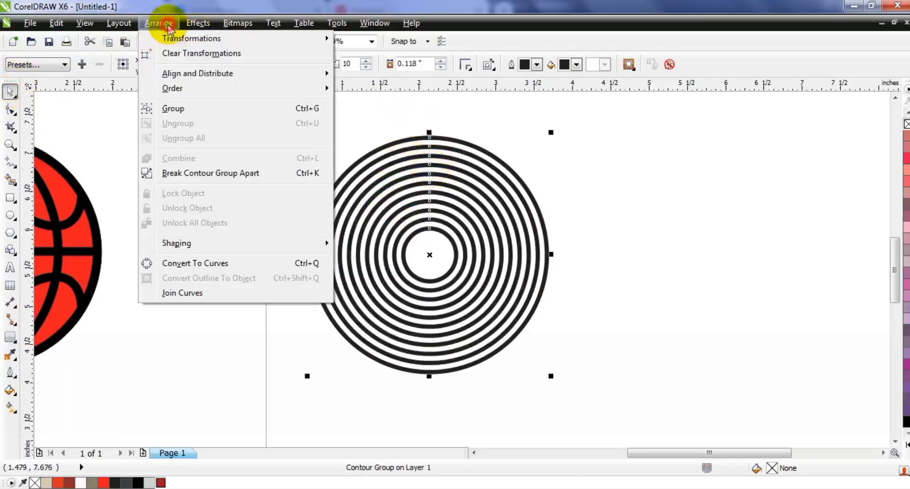
{"action": "left_click", "coordinate": [184, 174]}
{"action": "left_click", "coordinate": [380, 67]}
{"action": "left_click", "coordinate": [336, 64]}
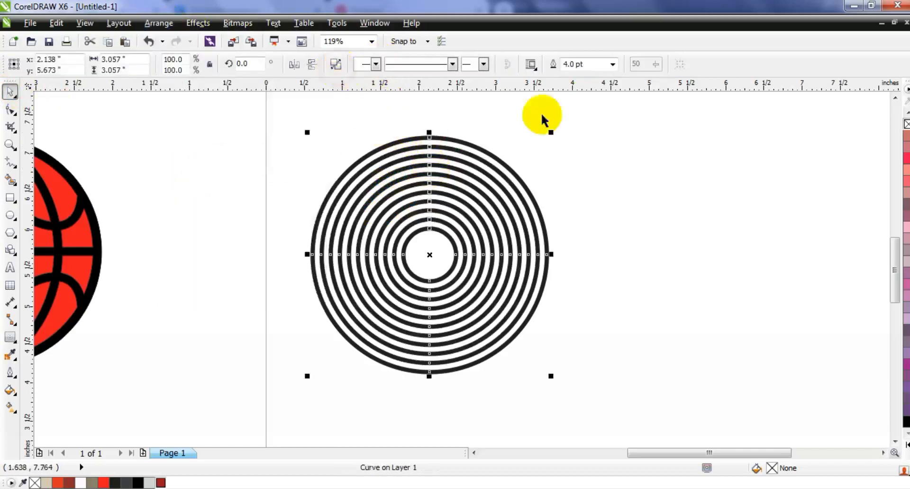
- Set the combined rings' outline to 3.0 pt with a finely dotted line style
{"action": "left_click", "coordinate": [613, 65]}
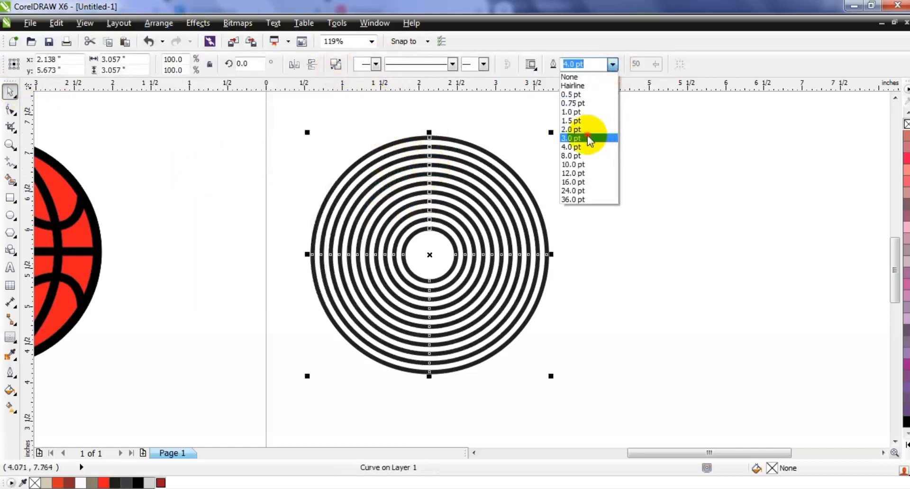
{"action": "left_click", "coordinate": [588, 137]}
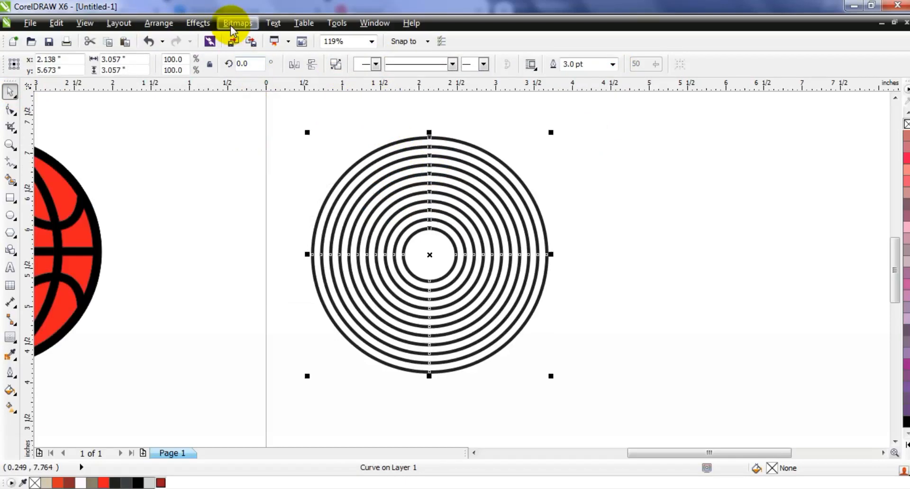
{"action": "left_click", "coordinate": [453, 64]}
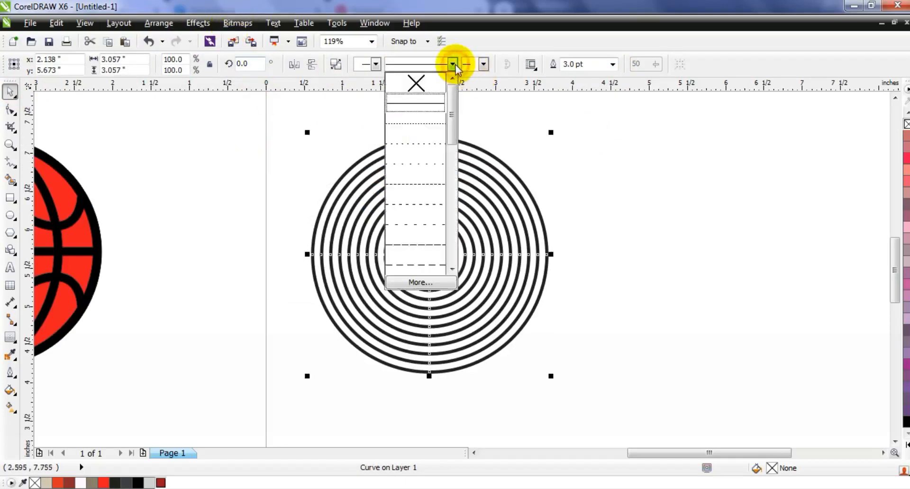
{"action": "left_click", "coordinate": [432, 121]}
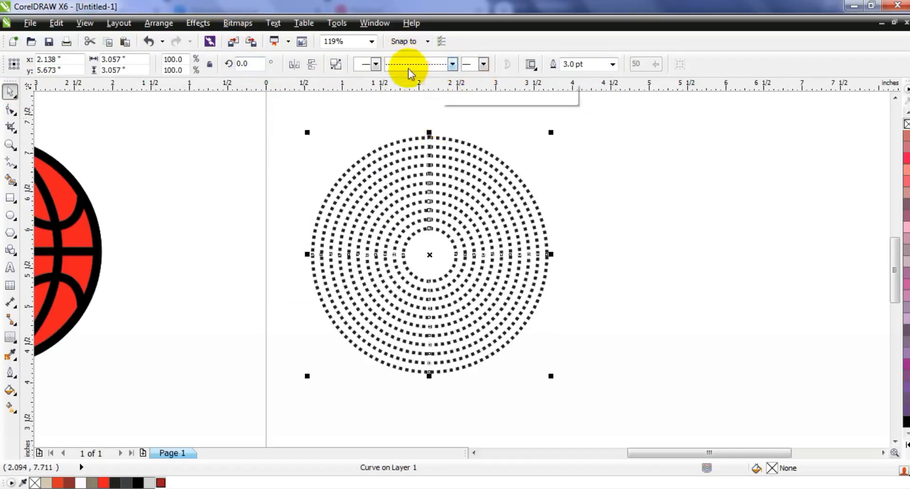
- Convert the dotted rings' outline to an object and break it apart into separate dots
{"action": "left_click", "coordinate": [161, 24]}
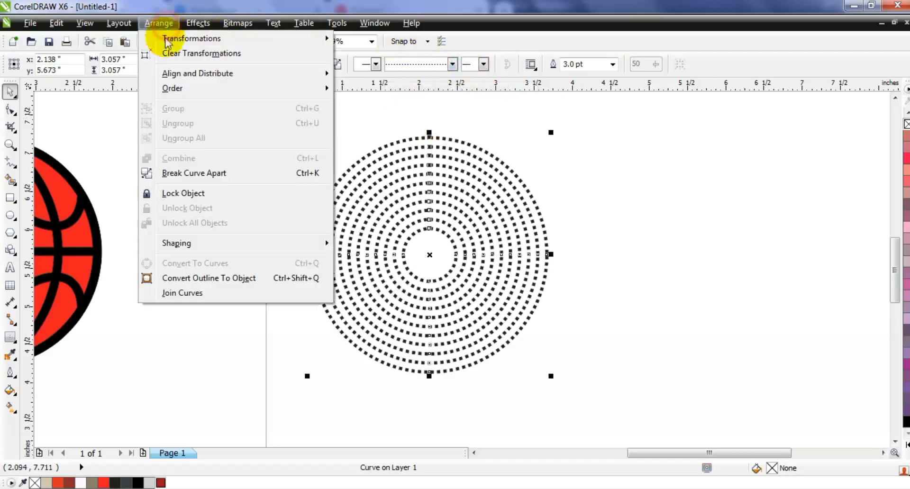
{"action": "left_click", "coordinate": [183, 280]}
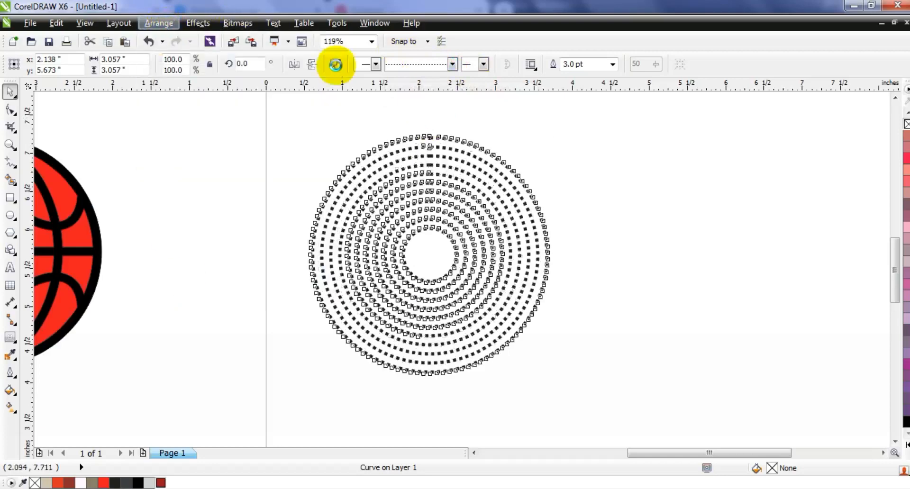
{"action": "left_click", "coordinate": [336, 65]}
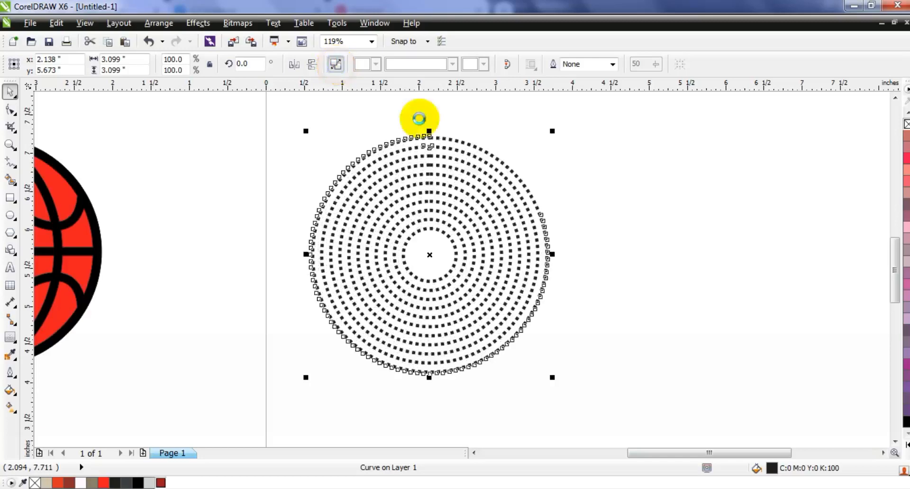
{"action": "left_click", "coordinate": [617, 221]}
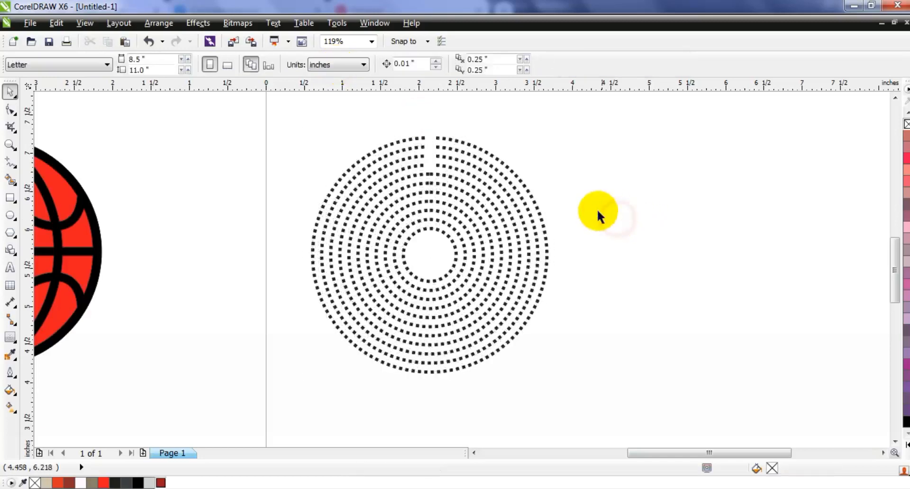
- Delete the dots in the rings' right half, centre and left middle, leaving an irregular crescent of dots along the left edge
{"action": "left_click_drag", "start_coordinate": [590, 126], "coordinate": [415, 252]}
{"action": "key", "text": "Delete"}
{"action": "left_click_drag", "start_coordinate": [591, 239], "coordinate": [403, 362]}
{"action": "key", "text": "Delete"}
{"action": "left_click_drag", "start_coordinate": [524, 315], "coordinate": [386, 379]}
{"action": "key", "text": "Delete"}
{"action": "left_click_drag", "start_coordinate": [433, 304], "coordinate": [394, 228]}
{"action": "key", "text": "Delete"}
{"action": "left_click_drag", "start_coordinate": [457, 196], "coordinate": [355, 286]}
{"action": "key", "text": "Delete"}
{"action": "key", "text": "Delete"}
{"action": "key", "text": "Delete"}
{"action": "left_click_drag", "start_coordinate": [405, 230], "coordinate": [358, 216]}
{"action": "key", "text": "Delete"}
{"action": "key", "text": "Delete"}
{"action": "left_click_drag", "start_coordinate": [427, 157], "coordinate": [389, 189]}
{"action": "key", "text": "Delete"}
{"action": "left_click_drag", "start_coordinate": [406, 288], "coordinate": [367, 304]}
{"action": "left_click_drag", "start_coordinate": [365, 260], "coordinate": [330, 304]}
{"action": "key", "text": "Delete"}
- Weld the remaining crescent of dots into one curve and fill it dark red
{"action": "left_click_drag", "start_coordinate": [453, 126], "coordinate": [283, 366]}
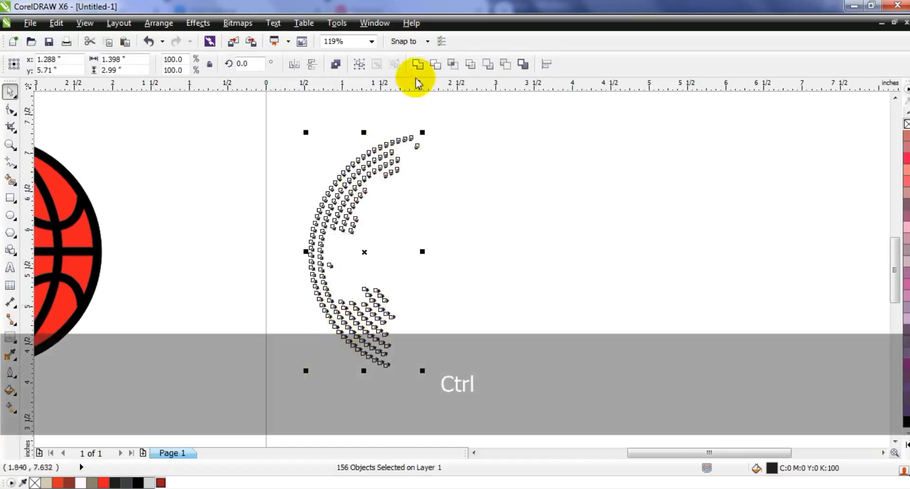
{"action": "left_click", "coordinate": [418, 64]}
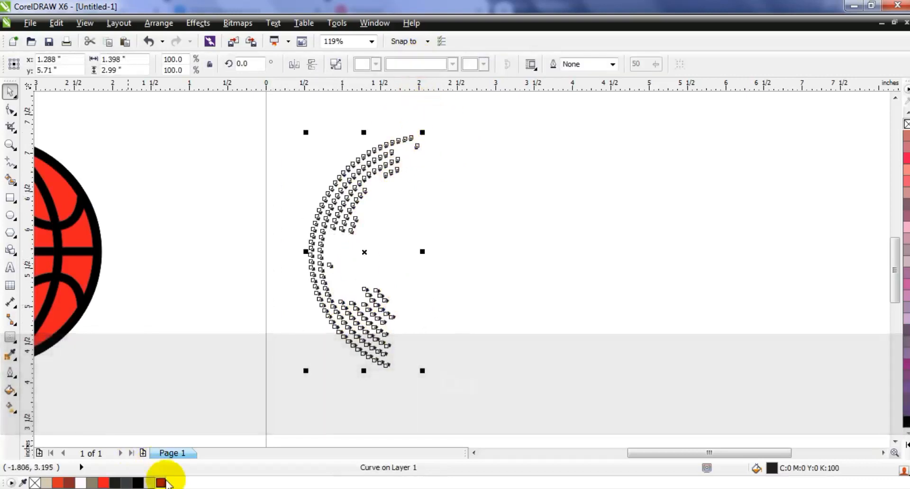
- Move the dotted crescent onto the basketball, along the boundary between the dark red shadow and the red highlight
{"action": "key", "text": "F3"}
{"action": "left_click_drag", "start_coordinate": [360, 285], "coordinate": [161, 303]}
{"action": "left_click", "coordinate": [217, 286]}
{"action": "key", "text": "shift+F2"}
{"action": "key", "text": "Escape"}
{"action": "left_click", "coordinate": [550, 117]}
{"action": "left_click", "coordinate": [457, 234]}
{"action": "key", "text": "F3"}
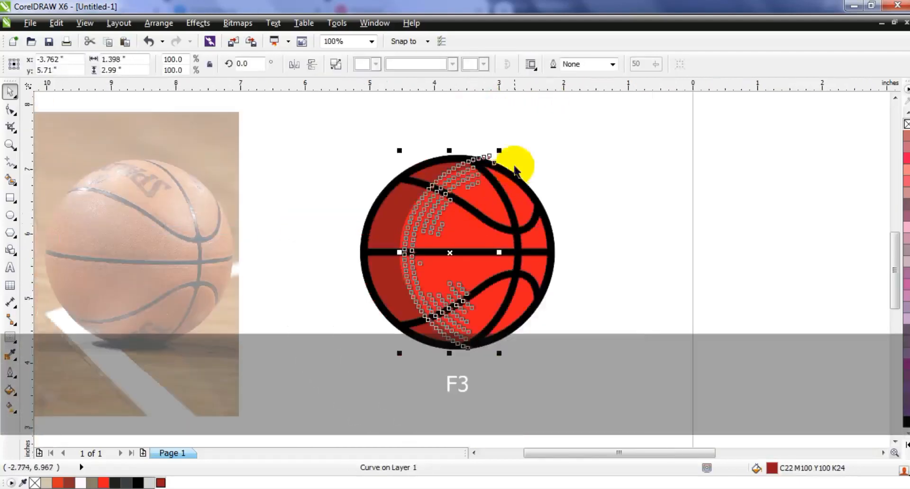
- Scale the dotted crescent to about 1.16 by 2.47 inches and reposition it along the highlight's left edge
{"action": "left_click_drag", "start_coordinate": [500, 151], "coordinate": [460, 190]}
{"action": "left_click_drag", "start_coordinate": [475, 337], "coordinate": [484, 164]}
{"action": "left_click", "coordinate": [544, 153]}
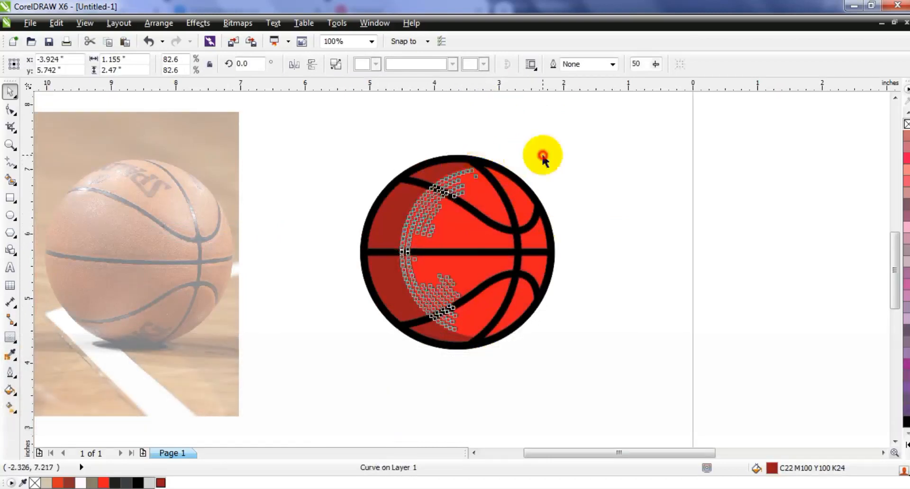
- PowerClip the dotted crescent inside the basketball's red panels so the dots sit beneath the black seams
{"action": "left_click", "coordinate": [431, 235]}
{"action": "key", "text": "w"}
{"action": "key", "text": "Escape"}
{"action": "left_click", "coordinate": [432, 232]}
{"action": "key", "text": "w"}
{"action": "left_click", "coordinate": [471, 235]}
{"action": "left_click", "coordinate": [575, 211]}
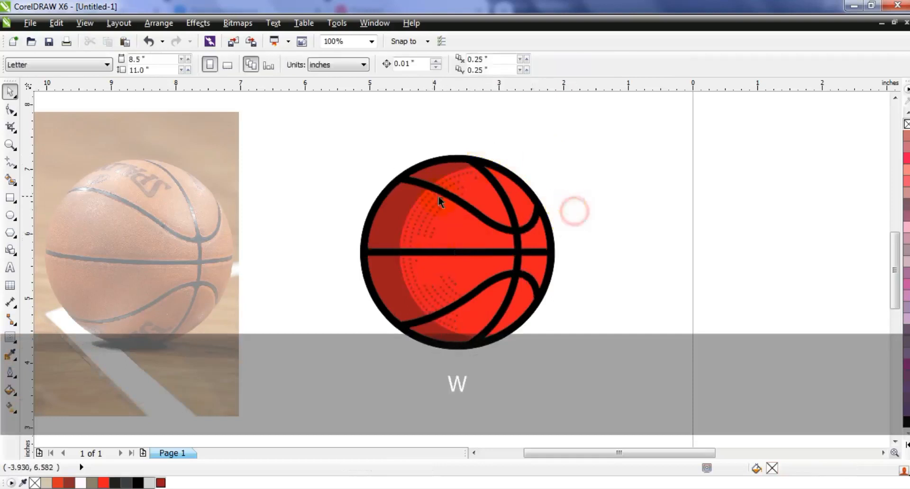
- Move the whole basketball horizontally to the right, further away from the reference photo
{"action": "scroll", "coordinate": [439, 197], "scroll_direction": "down", "scroll_amount": 1}
{"action": "key", "text": "Escape"}
{"action": "left_click", "coordinate": [10, 144]}
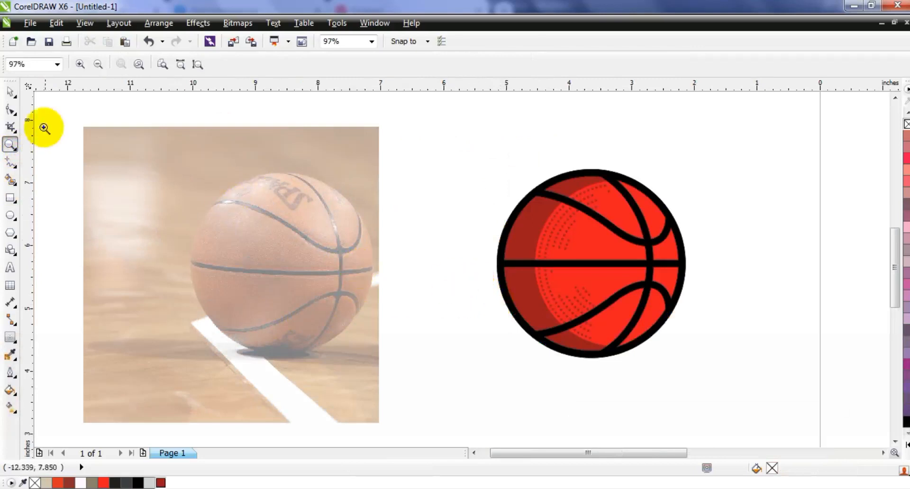
{"action": "left_click", "coordinate": [10, 95]}
{"action": "left_click_drag", "start_coordinate": [435, 148], "coordinate": [692, 374]}
{"action": "left_click_drag", "start_coordinate": [600, 306], "coordinate": [670, 309]}
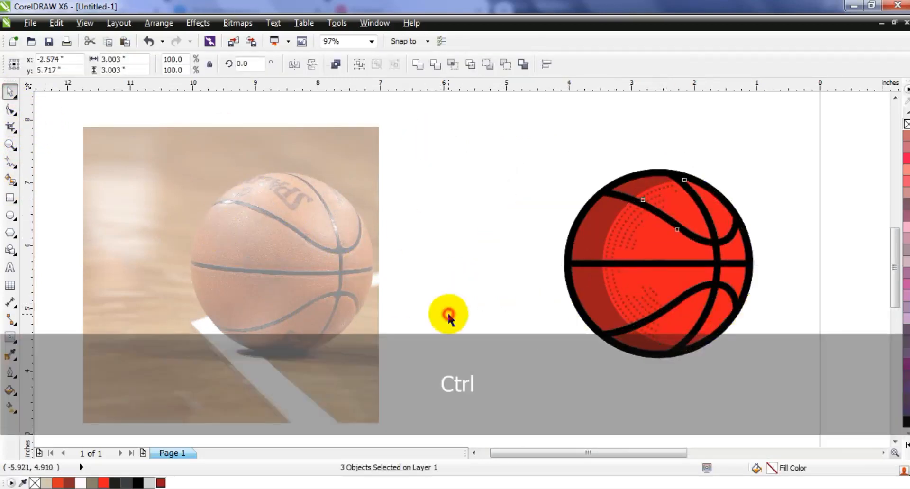
{"action": "key", "text": "Escape"}
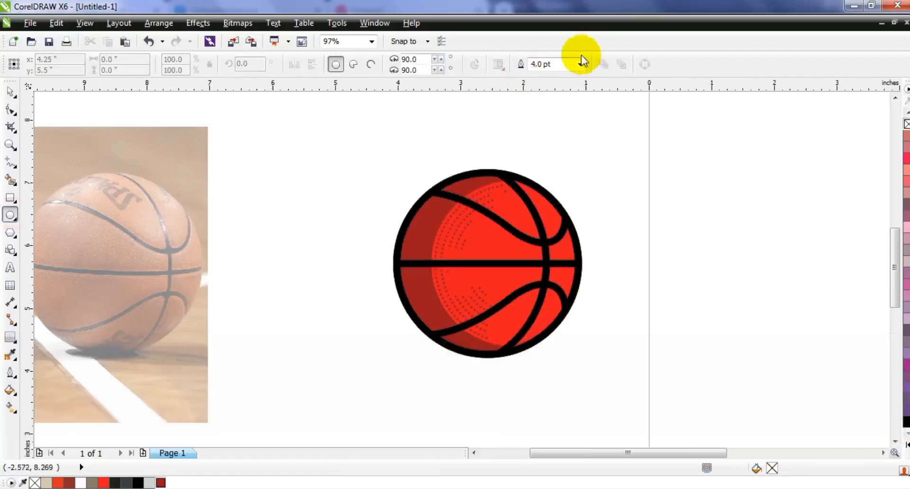
- Set the outline width to 1.0 pt and draw a circle about 3.38 inches wide around the basketball
{"action": "left_click", "coordinate": [580, 64]}
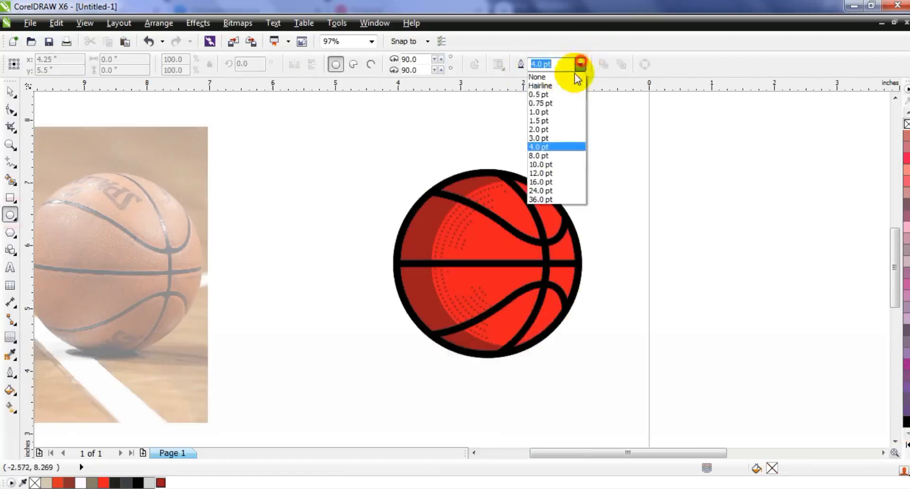
{"action": "left_click", "coordinate": [548, 107]}
{"action": "left_click_drag", "start_coordinate": [368, 154], "coordinate": [462, 364]}
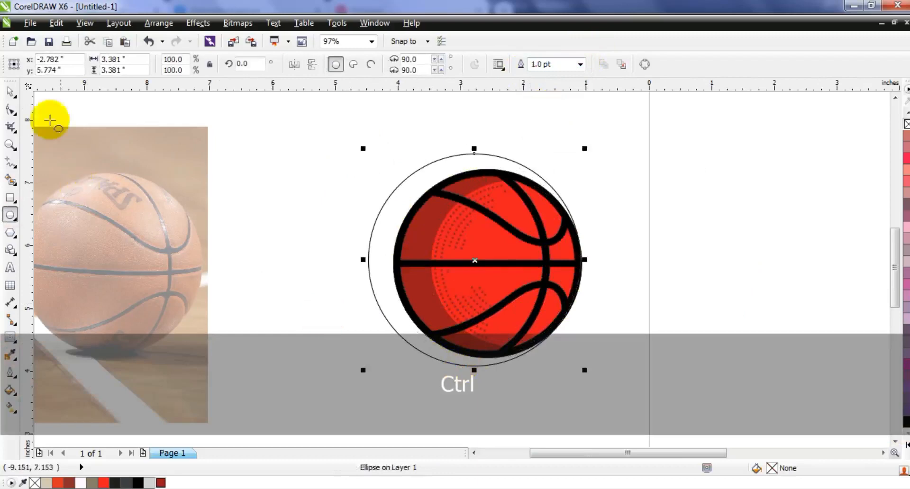
- Align the surrounding circle with the basketball's horizontal centre line
{"action": "left_click_drag", "start_coordinate": [377, 176], "coordinate": [589, 370]}
{"action": "key", "text": "e"}
{"action": "left_click", "coordinate": [640, 311]}
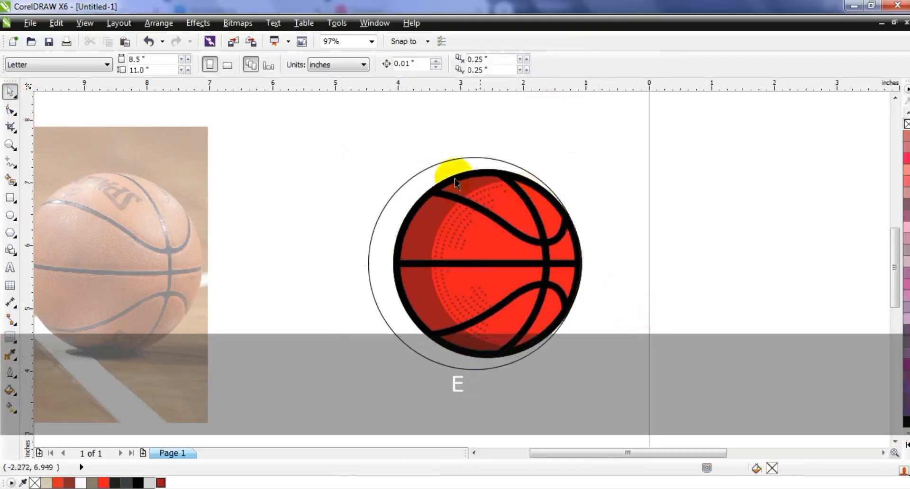
- Make a smaller copy of the surrounding circle, shift it left and size it to about 3.32 inches wide
{"action": "left_click", "coordinate": [390, 195]}
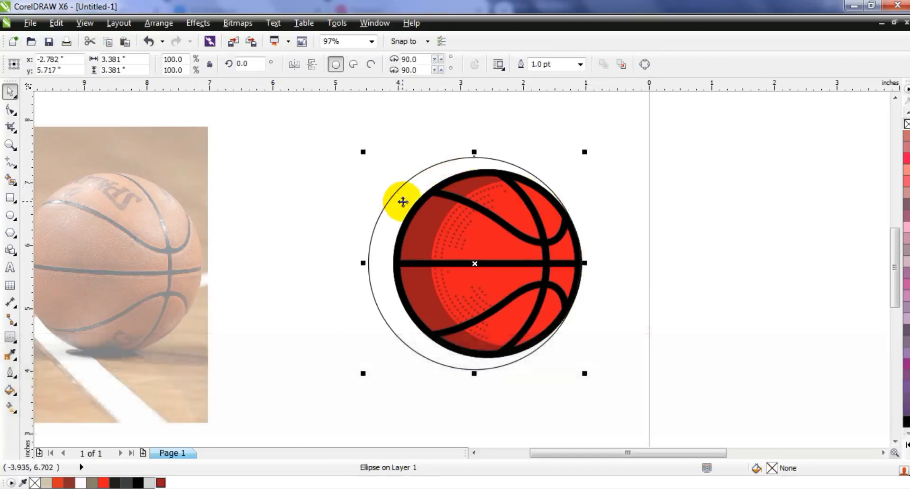
{"action": "left_click_drag", "start_coordinate": [363, 152], "coordinate": [368, 157]}
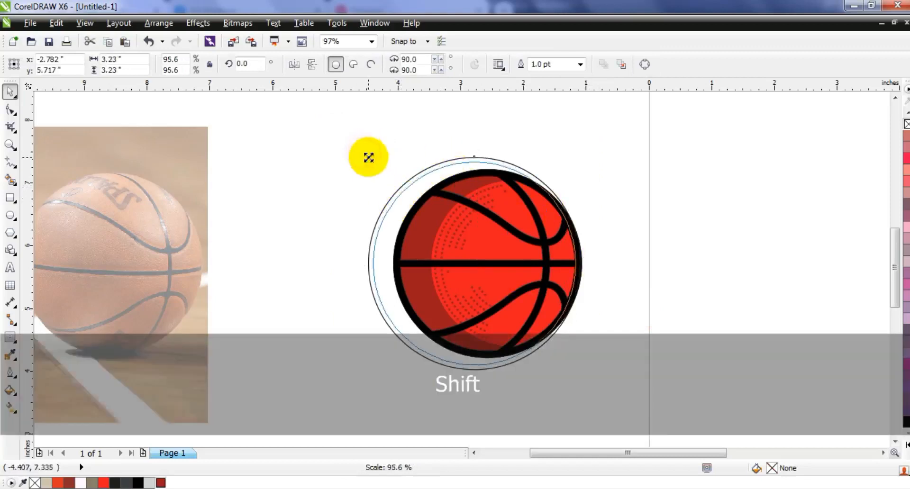
{"action": "left_click_drag", "start_coordinate": [382, 233], "coordinate": [370, 223]}
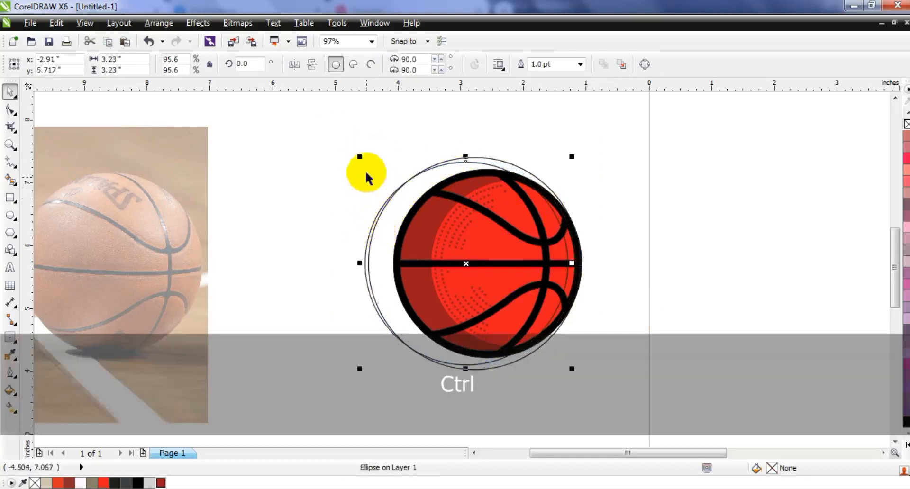
{"action": "left_click_drag", "start_coordinate": [359, 156], "coordinate": [357, 158]}
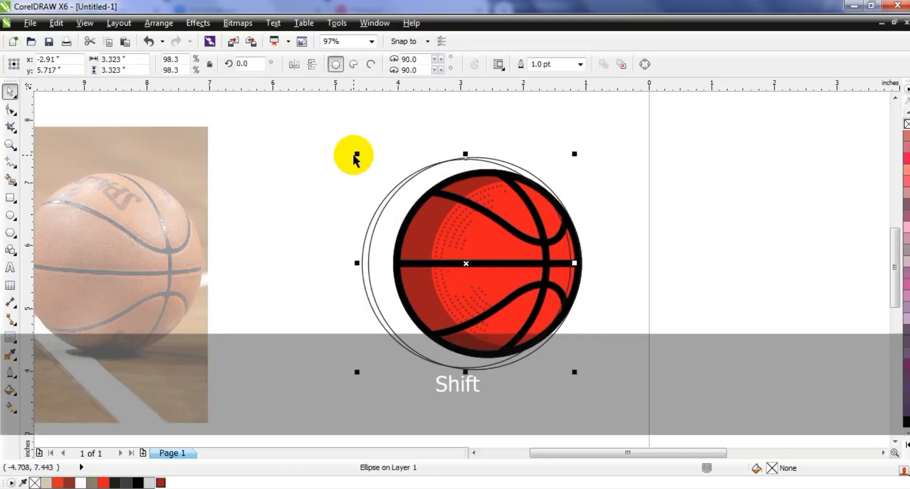
- Scale both surrounding circles down together to about 3.34 by 3.22 inches overall
{"action": "left_click", "coordinate": [524, 364], "text": "shift"}
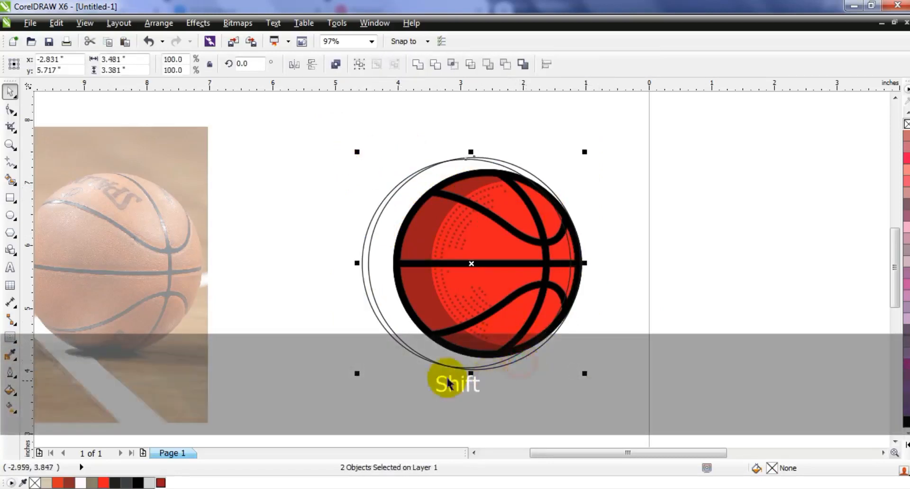
{"action": "left_click_drag", "start_coordinate": [357, 372], "coordinate": [360, 372]}
{"action": "left_click_drag", "start_coordinate": [361, 155], "coordinate": [361, 159]}
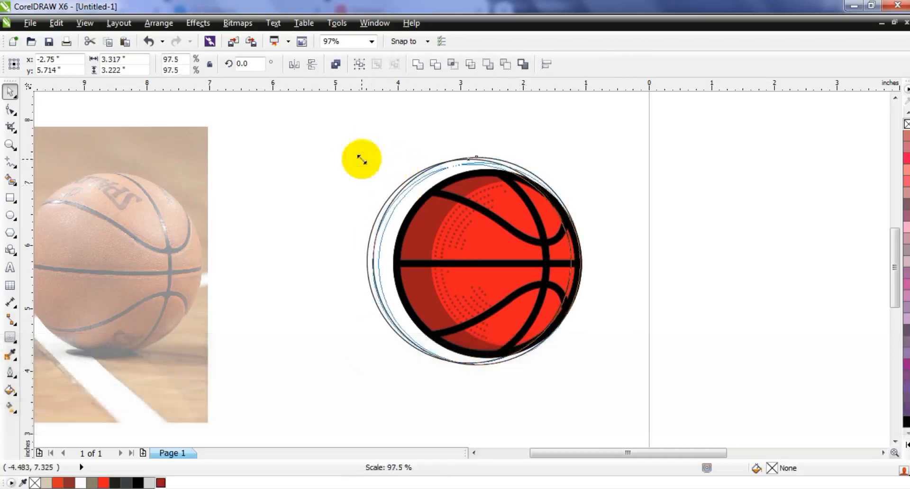
- Align both circles with the basketball's horizontal centre line and shift the smaller circle slightly right
{"action": "left_click_drag", "start_coordinate": [609, 142], "coordinate": [349, 378]}
{"action": "key", "text": "e"}
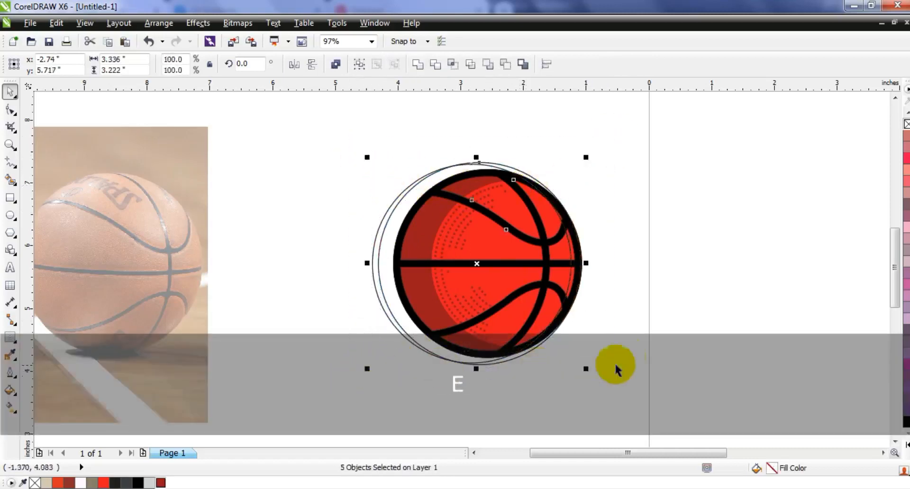
{"action": "left_click", "coordinate": [631, 348]}
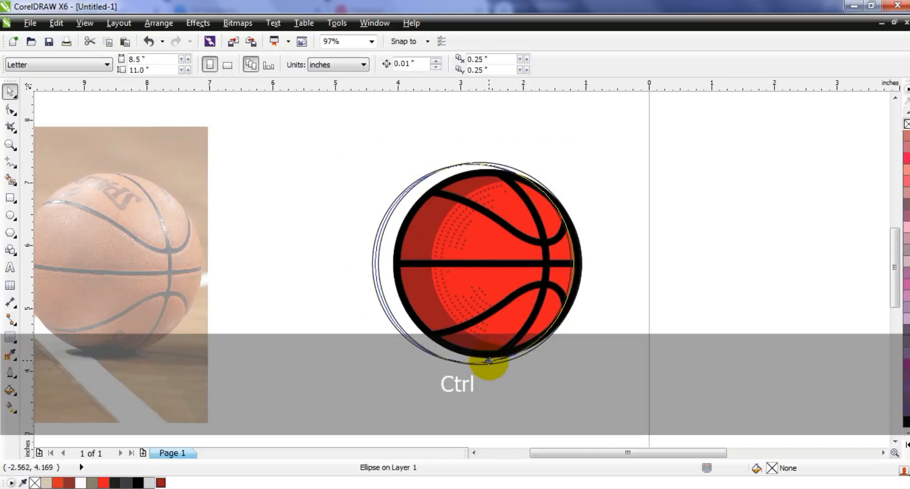
{"action": "left_click", "coordinate": [488, 360], "text": "ctrl"}
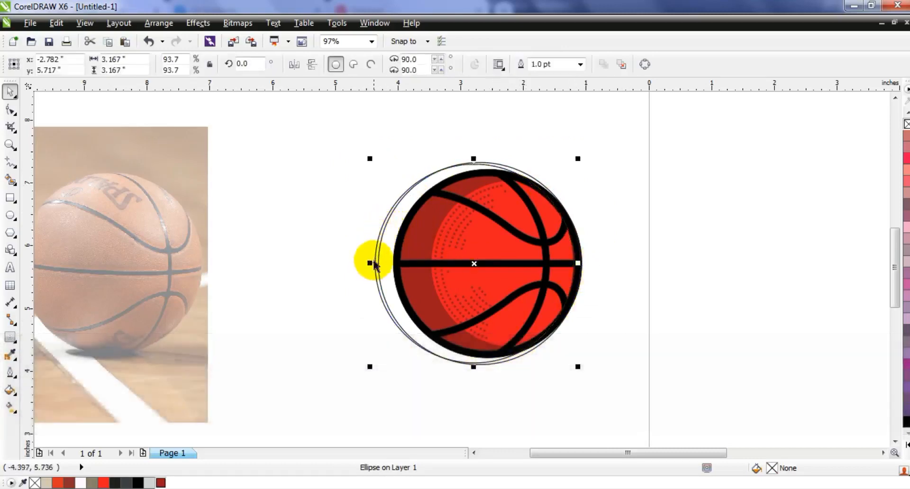
- Shift the smaller circle slightly left and smart-fill the thin slivers between the two circles outside the ball's upper and lower edges
{"action": "left_click_drag", "start_coordinate": [375, 251], "coordinate": [371, 246]}
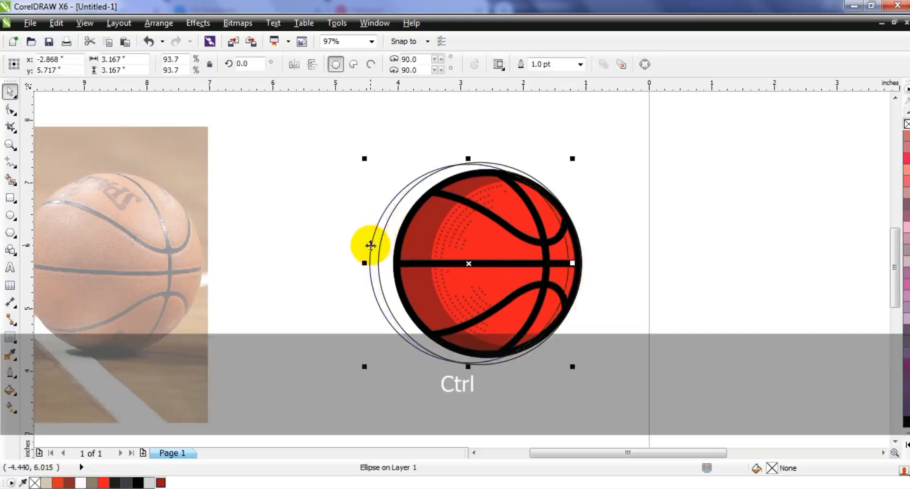
{"action": "left_click", "coordinate": [10, 179]}
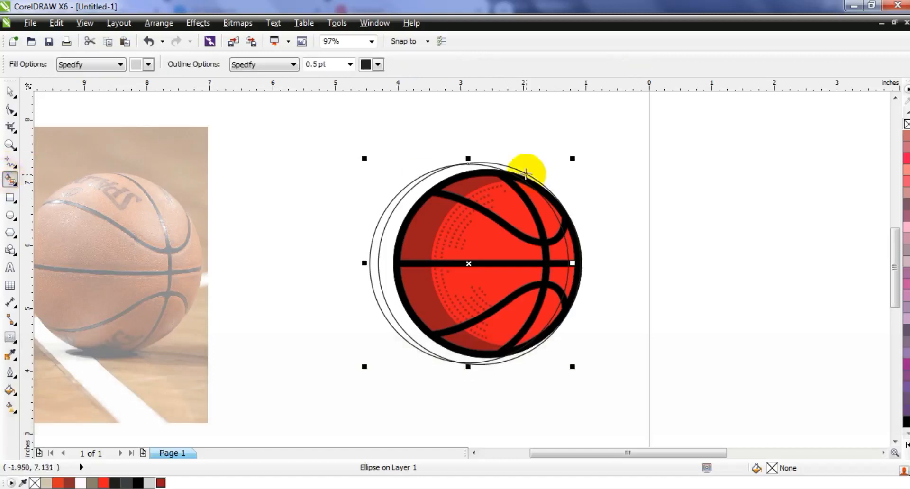
{"action": "left_click", "coordinate": [12, 89]}
- Move both circles left off the ball, colour the two grey slivers black and weld them into one shape
{"action": "left_click_drag", "start_coordinate": [418, 183], "coordinate": [250, 205]}
{"action": "left_click_drag", "start_coordinate": [447, 168], "coordinate": [313, 167]}
{"action": "left_click", "coordinate": [500, 166]}
{"action": "left_click", "coordinate": [479, 364], "text": "shift"}
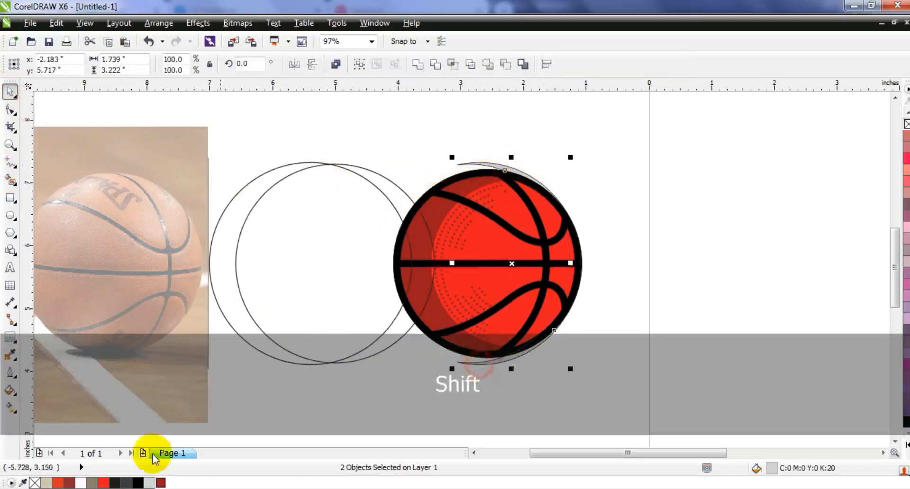
{"action": "left_click", "coordinate": [137, 482]}
{"action": "left_click", "coordinate": [418, 64]}
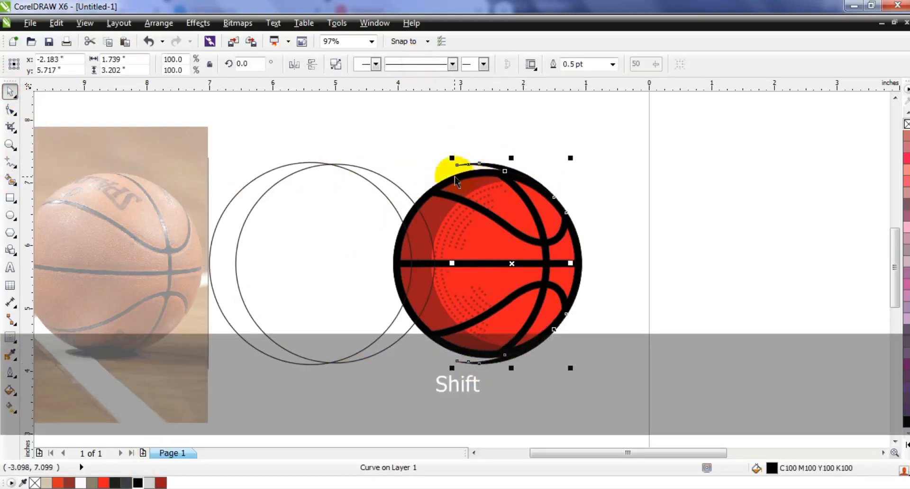
{"action": "left_click", "coordinate": [465, 114]}
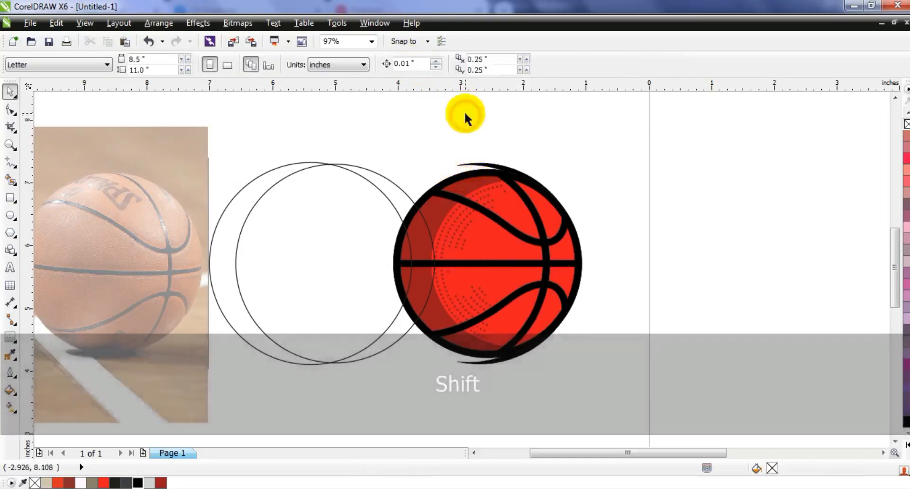
- Bring one of the circles back around the ball, enlarge it and add a copy offset slightly to its left
{"action": "left_click_drag", "start_coordinate": [384, 185], "coordinate": [532, 181]}
{"action": "left_click_drag", "start_coordinate": [583, 158], "coordinate": [605, 149]}
{"action": "left_click_drag", "start_coordinate": [417, 179], "coordinate": [404, 183]}
- Scale the two surrounding circles together to about 3.63 by 3.41 inches and align them with the ball's horizontal centre line
{"action": "left_click", "coordinate": [525, 158], "text": "shift"}
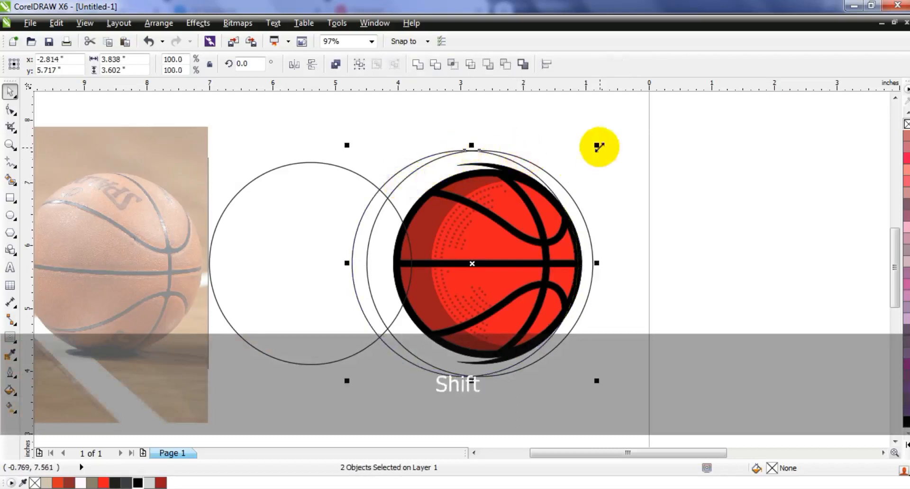
{"action": "left_click_drag", "start_coordinate": [599, 147], "coordinate": [591, 151]}
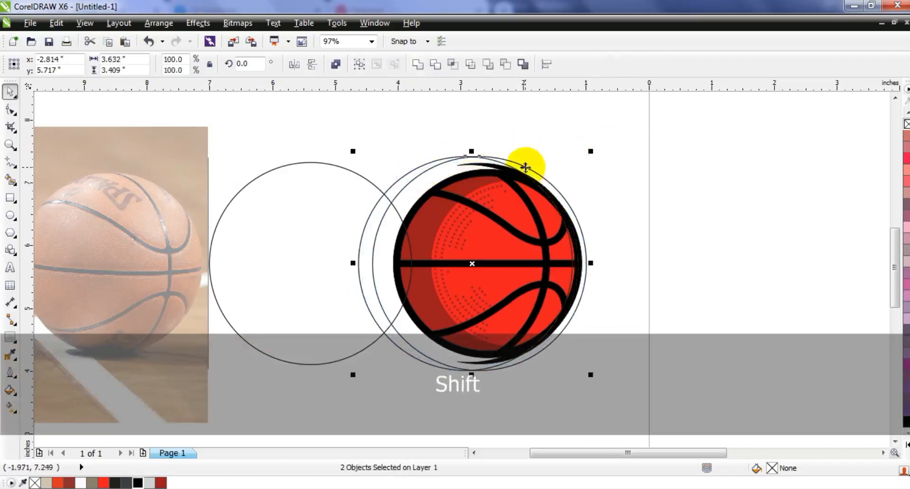
{"action": "left_click_drag", "start_coordinate": [529, 168], "coordinate": [530, 167]}
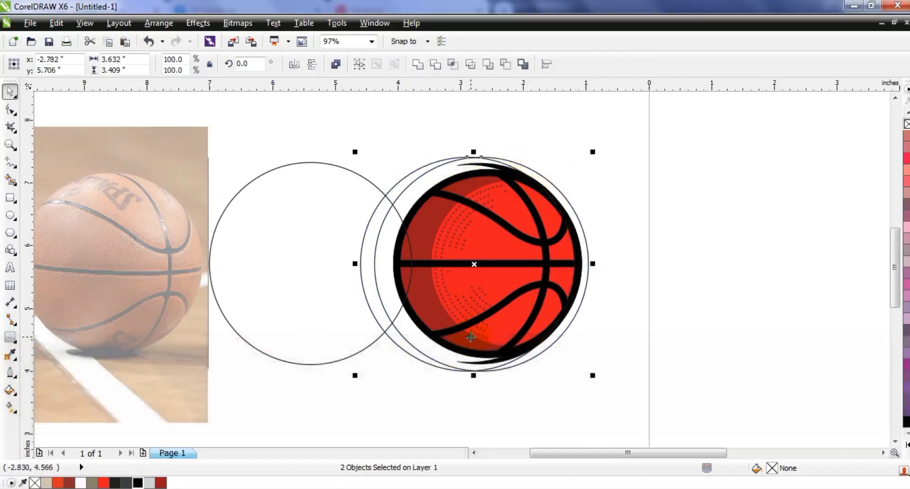
{"action": "left_click_drag", "start_coordinate": [619, 142], "coordinate": [354, 396]}
{"action": "key", "text": "e"}
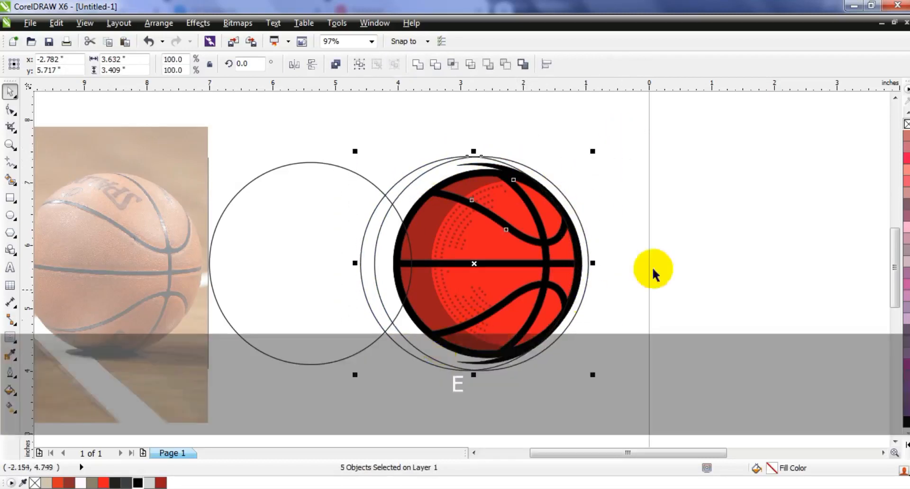
{"action": "left_click", "coordinate": [665, 260]}
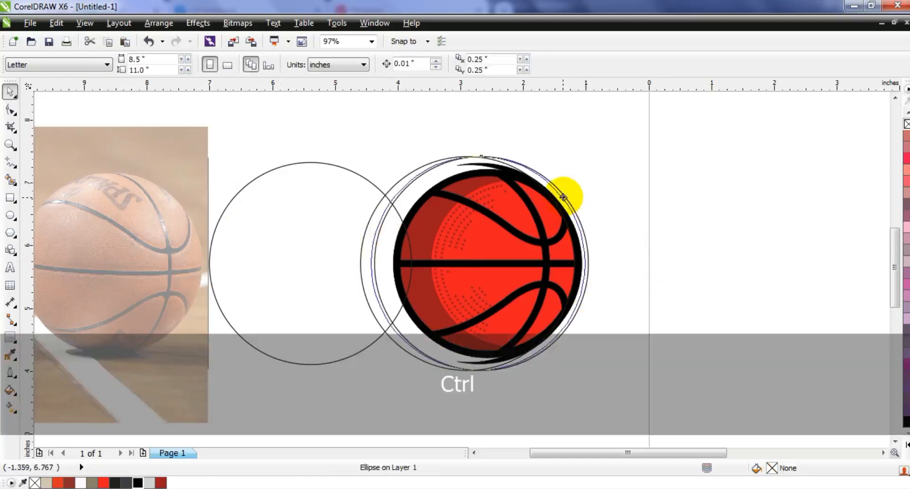
{"action": "left_click", "coordinate": [574, 201], "text": "ctrl"}
{"action": "key", "text": "ctrl+z"}
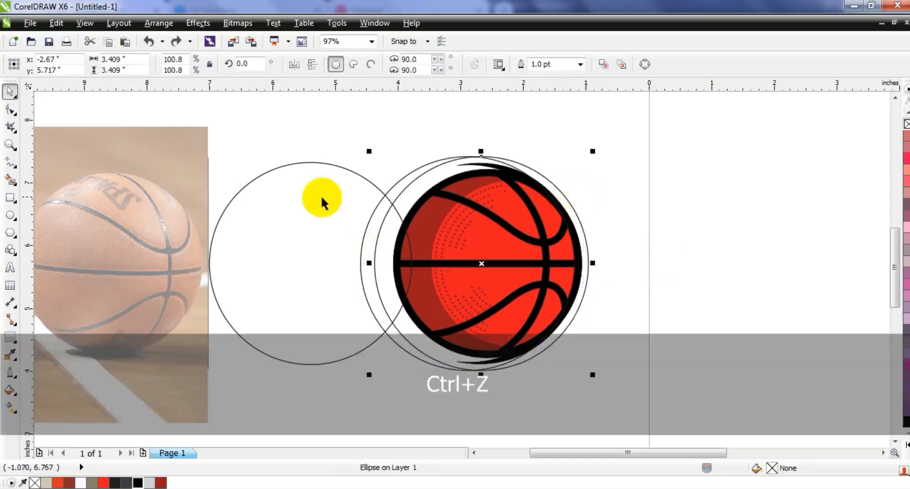
- Smart-fill the crescent between the two circles along the ball's right edge and colour it black
{"action": "left_click", "coordinate": [11, 182]}
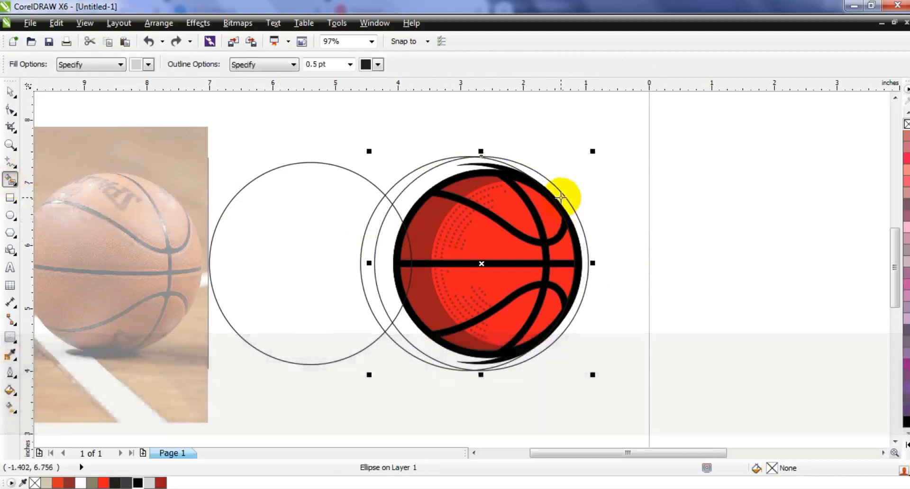
{"action": "left_click", "coordinate": [564, 193]}
{"action": "left_click", "coordinate": [11, 91]}
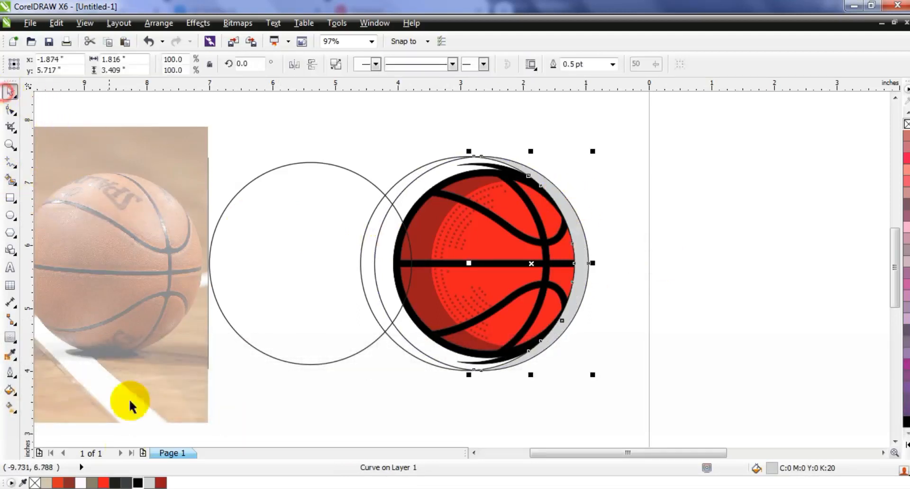
{"action": "left_click", "coordinate": [137, 483]}
{"action": "left_click", "coordinate": [464, 415]}
- Delete the three leftover construction circles around and beside the ball
{"action": "left_click", "coordinate": [405, 179]}
{"action": "key", "text": "Delete"}
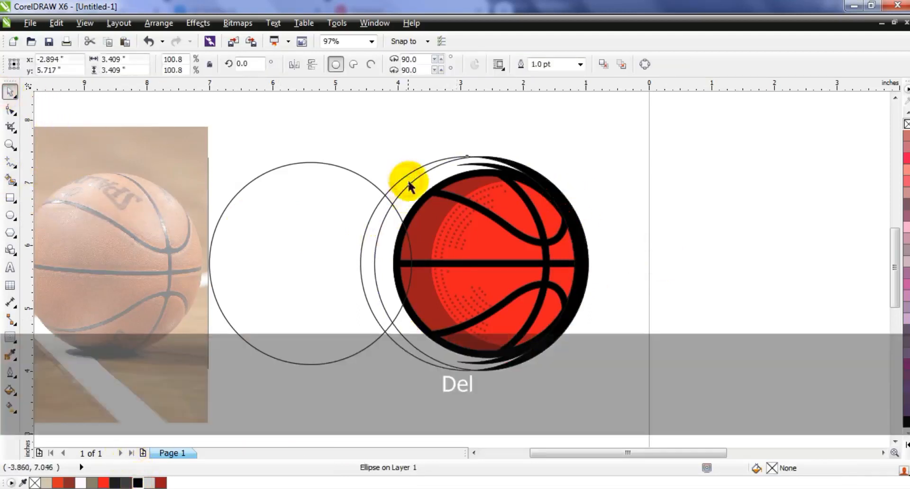
{"action": "left_click", "coordinate": [428, 168]}
{"action": "key", "text": "Delete"}
{"action": "left_click", "coordinate": [349, 178]}
{"action": "key", "text": "Delete"}
- Weld the outer black crescent to the ball's black outline and seams
{"action": "left_click", "coordinate": [474, 165]}
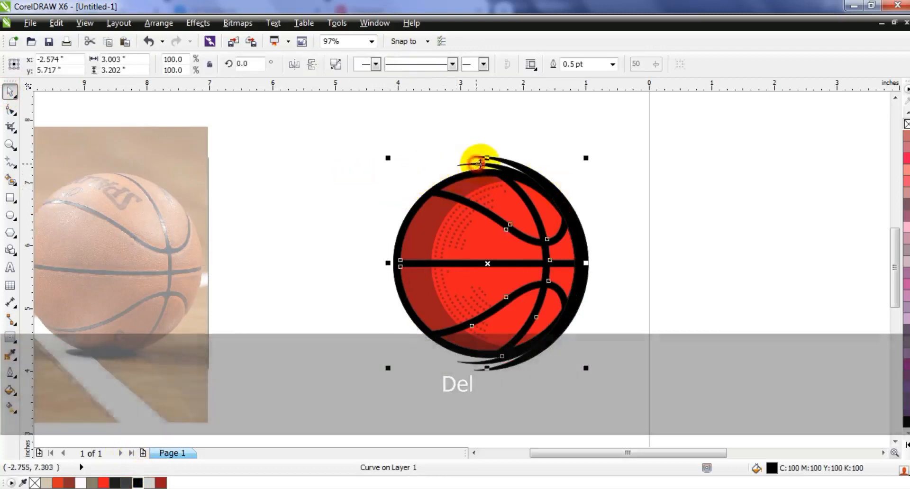
{"action": "left_click", "coordinate": [529, 165]}
{"action": "left_click", "coordinate": [528, 167]}
{"action": "left_click", "coordinate": [473, 169], "text": "shift"}
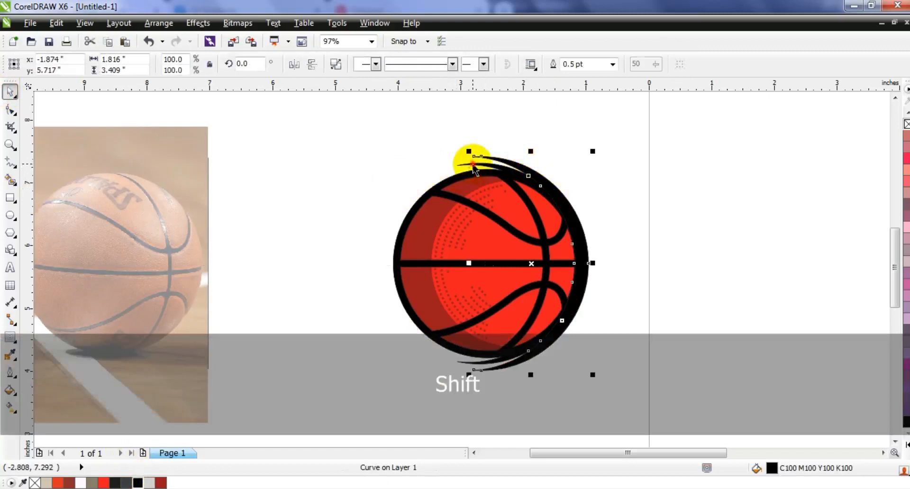
{"action": "left_click", "coordinate": [416, 67]}
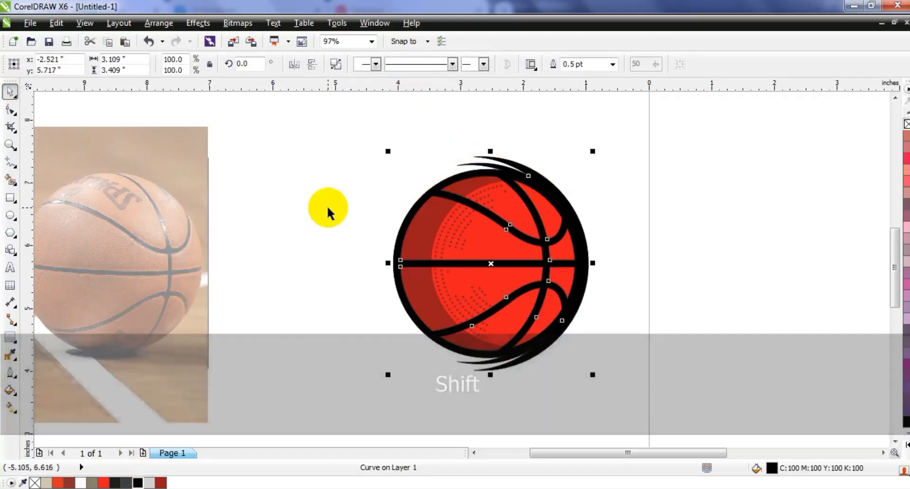
{"action": "left_click", "coordinate": [328, 206]}
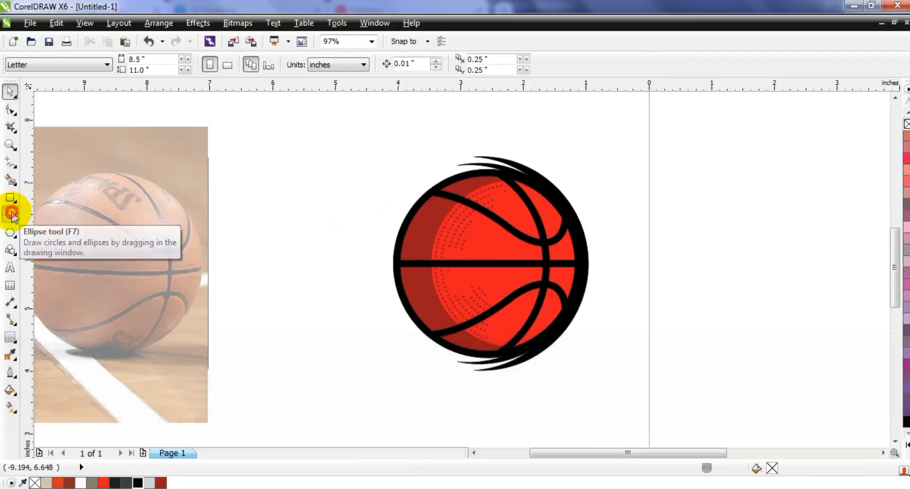
- Draw a circle about 3.09 inches wide around the ball, send it to the back and fill it with light tan (#D2C7B1)
{"action": "left_click", "coordinate": [10, 215]}
{"action": "left_click_drag", "start_coordinate": [387, 170], "coordinate": [517, 372]}
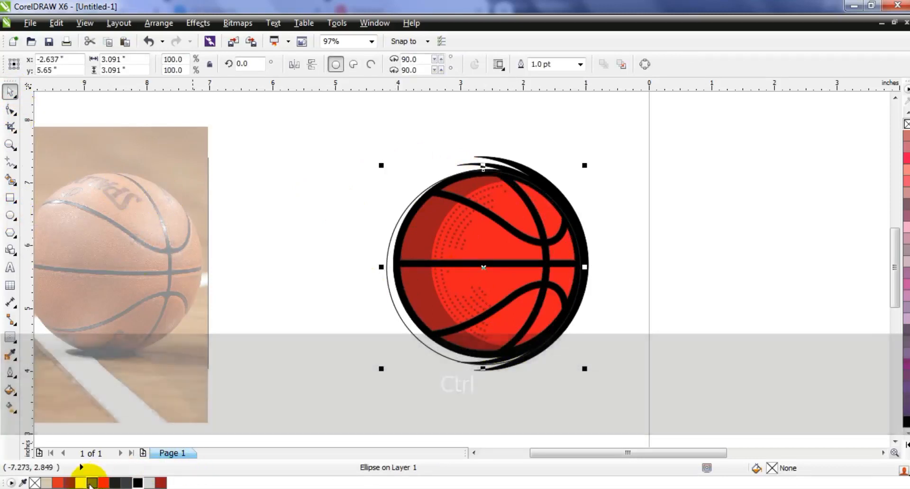
{"action": "left_click", "coordinate": [91, 482]}
{"action": "key", "text": "shift+Page_Down"}
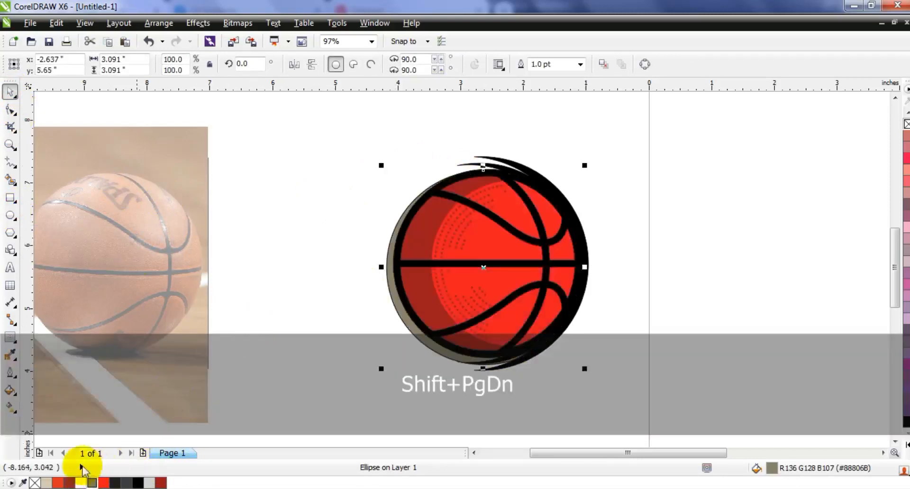
{"action": "left_click", "coordinate": [46, 483]}
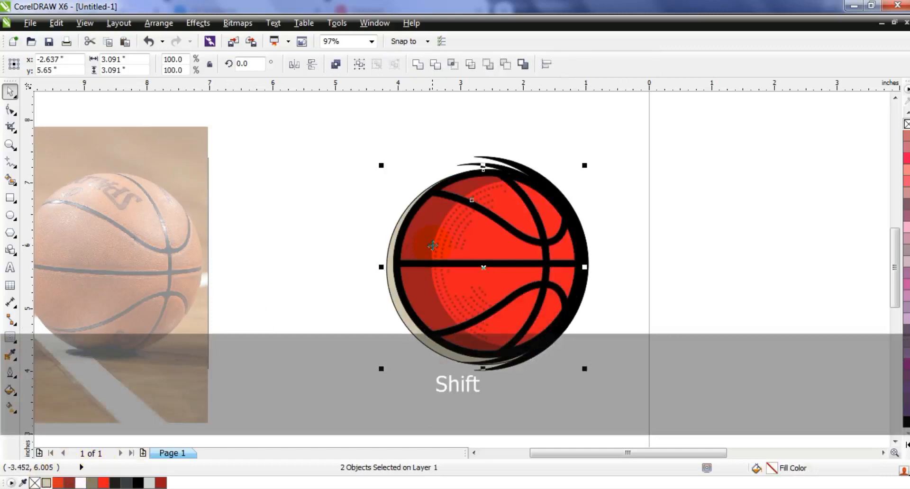
- Align the tan circle with the ball's horizontal centre line and combine it with the larger tan crescent behind the ball
{"action": "key", "text": "e"}
{"action": "key", "text": "Escape"}
{"action": "left_click", "coordinate": [395, 227]}
{"action": "left_click", "coordinate": [386, 299], "text": "shift"}
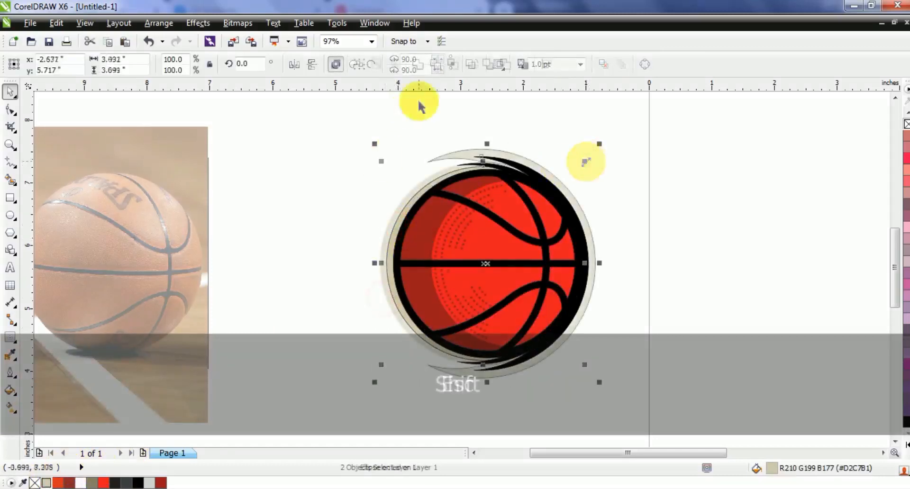
{"action": "left_click", "coordinate": [348, 147]}
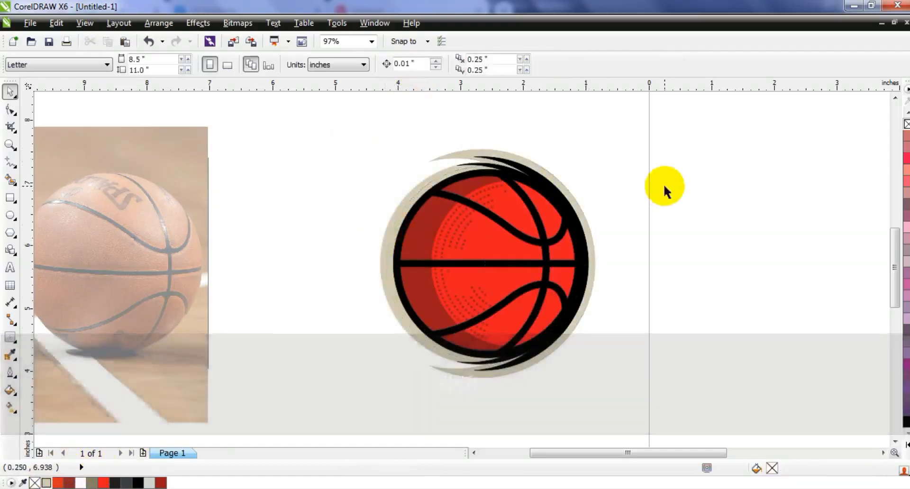
- Move the complete basketball artwork right, away from the photo, until it overlaps the page's left edge
{"action": "left_click_drag", "start_coordinate": [655, 112], "coordinate": [323, 417]}
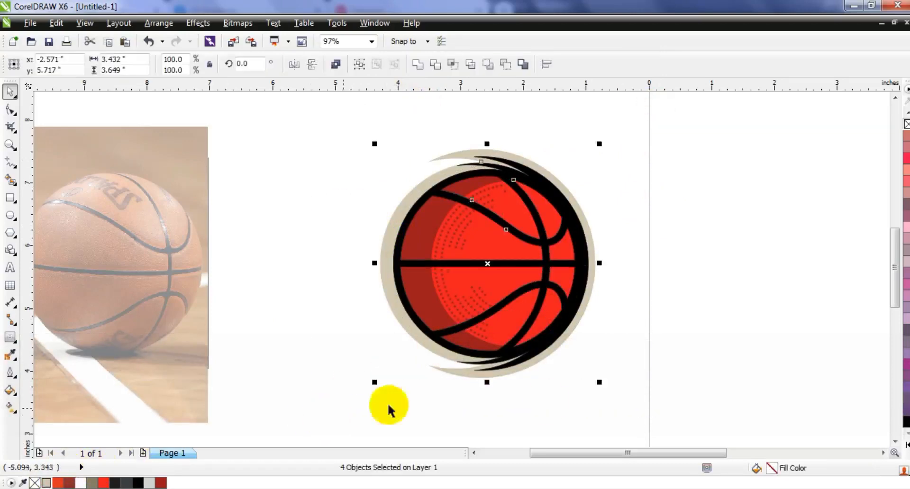
{"action": "key", "text": "Escape"}
{"action": "left_click_drag", "start_coordinate": [319, 122], "coordinate": [656, 417]}
{"action": "left_click_drag", "start_coordinate": [493, 273], "coordinate": [587, 273]}
{"action": "key", "text": "Escape"}
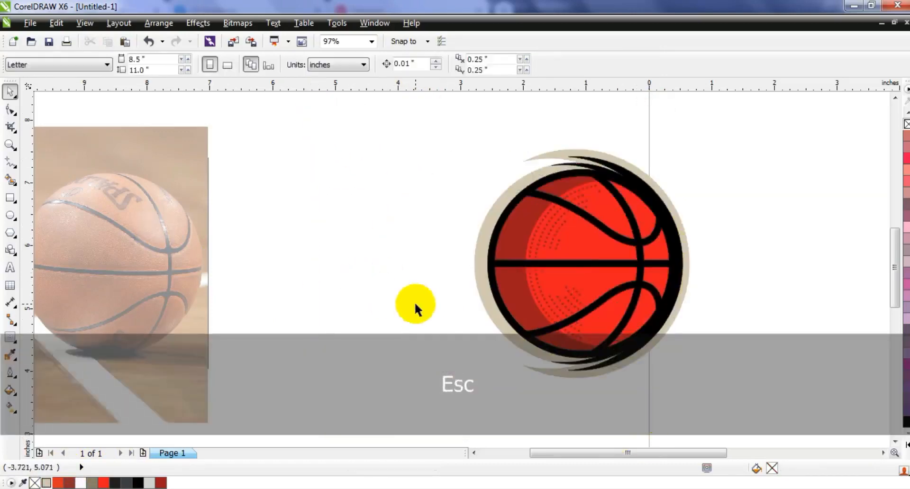
- Add the artistic text "ELITE BASKETBALL" on two lines in the space between the photo and the ball
{"action": "left_click", "coordinate": [10, 269]}
{"action": "left_click", "coordinate": [243, 269]}
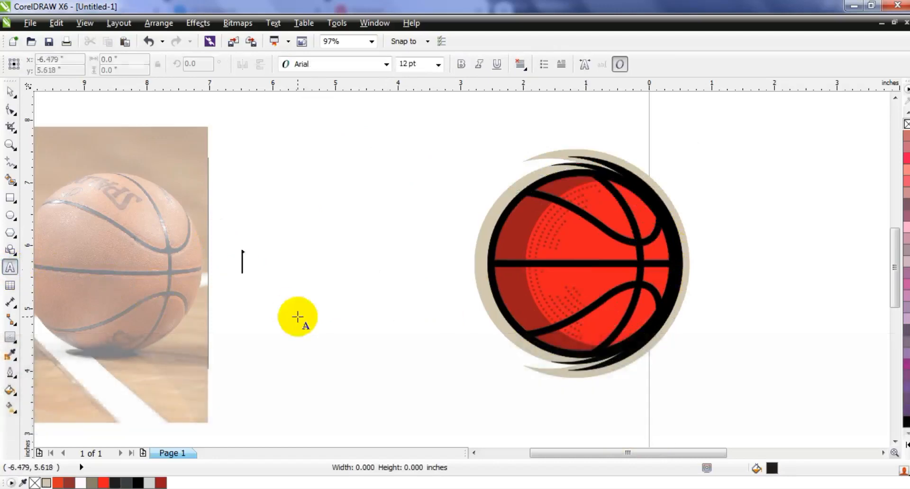
{"action": "type", "text": "ELIT"}
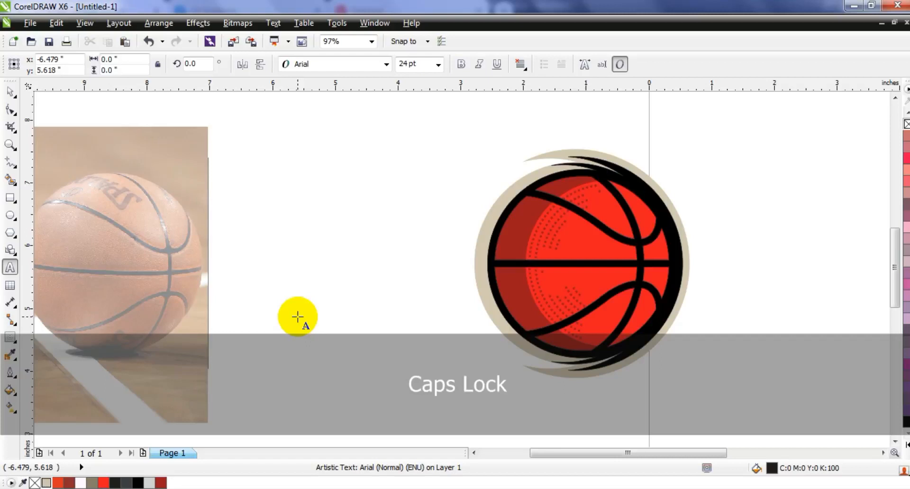
{"action": "type", "text": "E "}
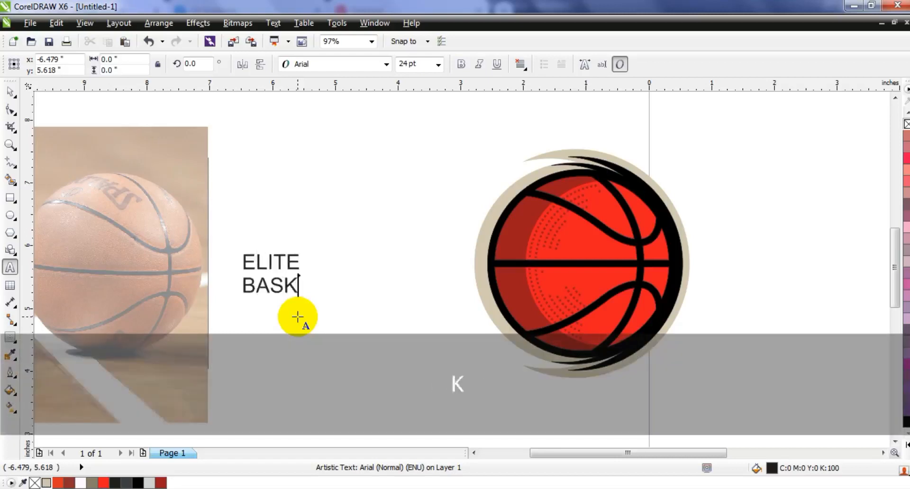
{"action": "type", "text": "BALL"}
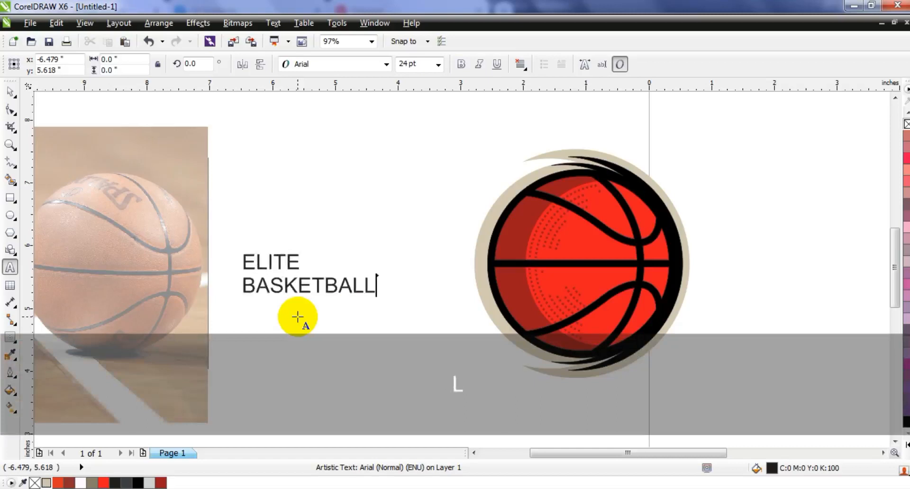
- Set the text's font to Clarendon Blk BT and tighten the spacing between its two lines
{"action": "left_click", "coordinate": [11, 91]}
{"action": "left_click", "coordinate": [386, 64]}
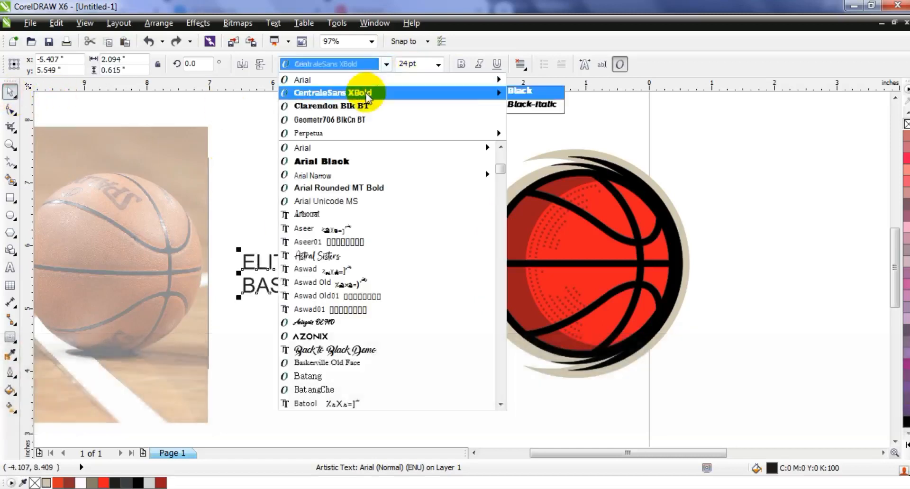
{"action": "left_click", "coordinate": [372, 105]}
{"action": "left_click", "coordinate": [11, 110]}
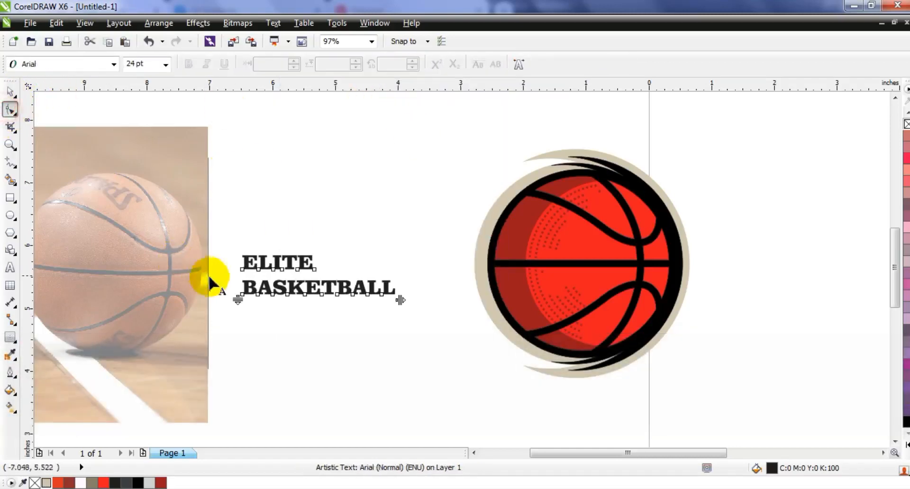
{"action": "left_click_drag", "start_coordinate": [237, 300], "coordinate": [235, 285]}
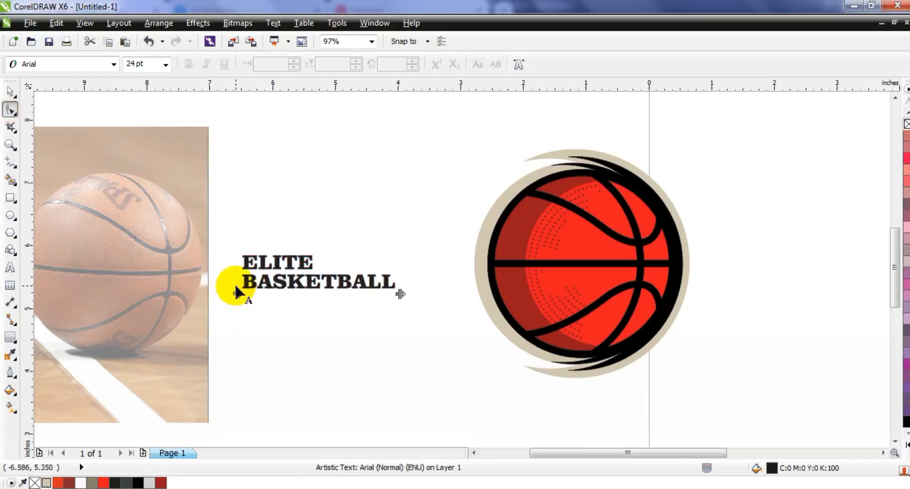
{"action": "left_click", "coordinate": [10, 92]}
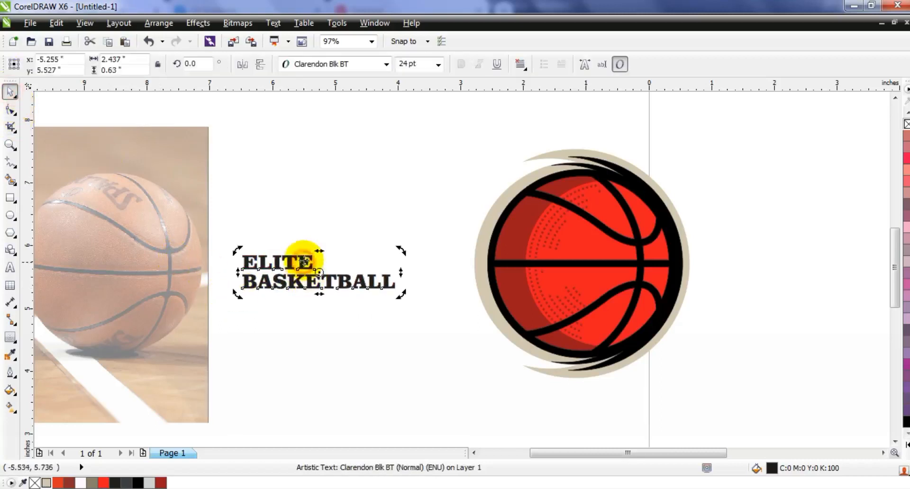
- Skew the ELITE BASKETBALL text to the right and fill it with solid black
{"action": "left_click_drag", "start_coordinate": [319, 251], "coordinate": [327, 254]}
{"action": "left_click", "coordinate": [138, 483]}
{"action": "left_click", "coordinate": [355, 281]}
- Enlarge the slanted text to about 38 pt across the ball's middle and tighten its line spacing
{"action": "left_click_drag", "start_coordinate": [402, 245], "coordinate": [491, 201]}
{"action": "left_click_drag", "start_coordinate": [422, 281], "coordinate": [576, 269]}
{"action": "left_click", "coordinate": [10, 110]}
{"action": "left_click_drag", "start_coordinate": [389, 282], "coordinate": [389, 275]}
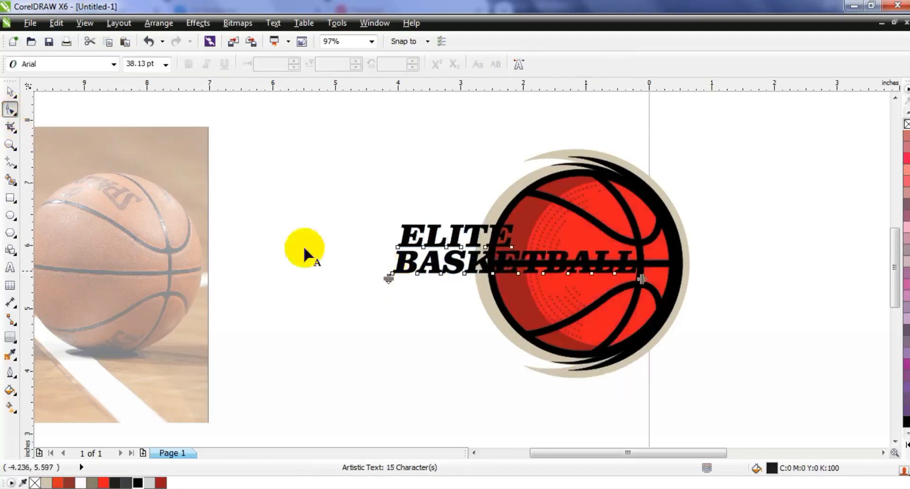
- Align the ELITE BASKETBALL text with the ball so their centres sit at the same height
{"action": "left_click", "coordinate": [10, 92]}
{"action": "left_click", "coordinate": [514, 217], "text": "shift"}
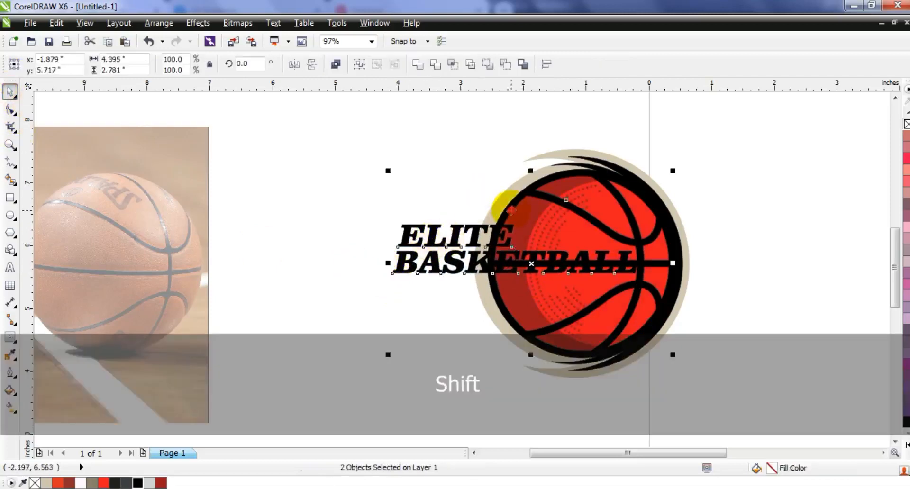
{"action": "key", "text": "e"}
{"action": "left_click", "coordinate": [352, 235]}
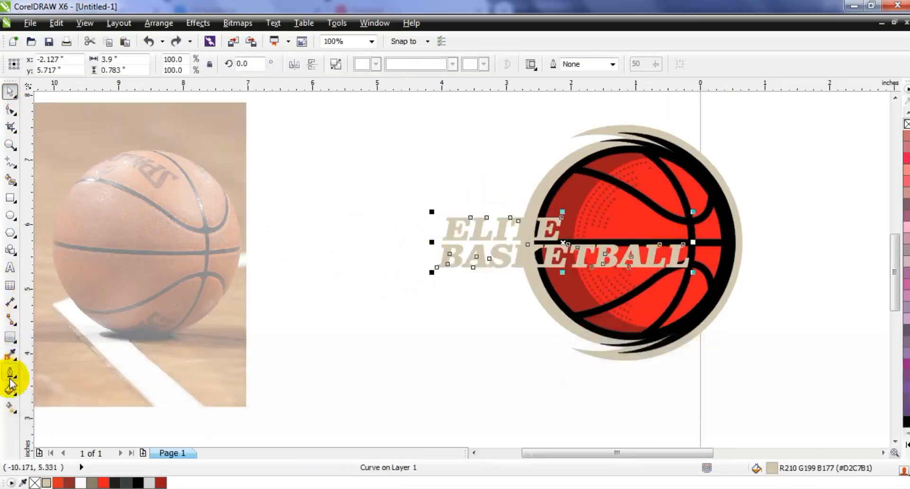
- Give the ELITE BASKETBALL lettering a black 16 pt outline placed behind its fill
{"action": "left_click", "coordinate": [10, 372]}
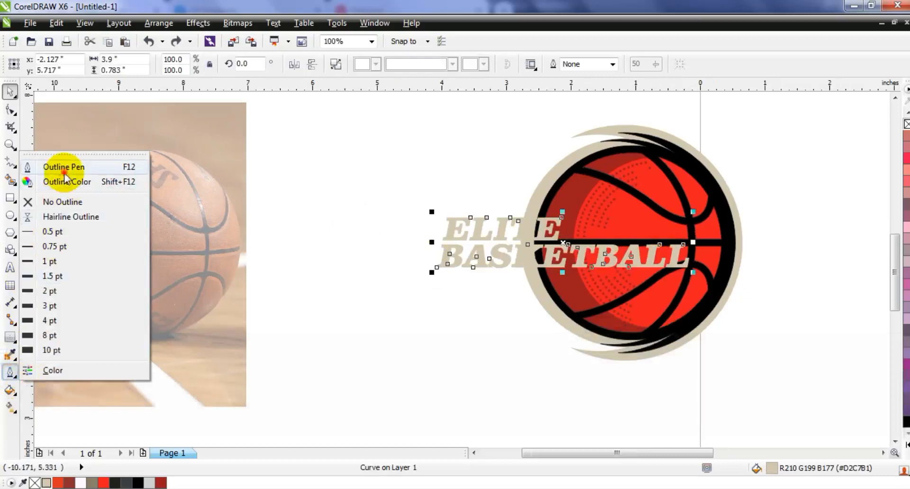
{"action": "left_click", "coordinate": [64, 170]}
{"action": "left_click", "coordinate": [382, 175]}
{"action": "left_click", "coordinate": [351, 234]}
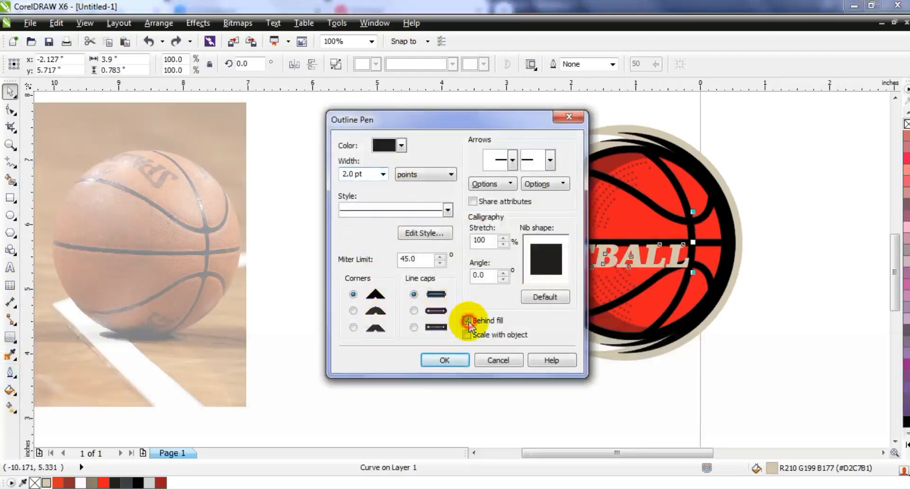
{"action": "left_click", "coordinate": [382, 174]}
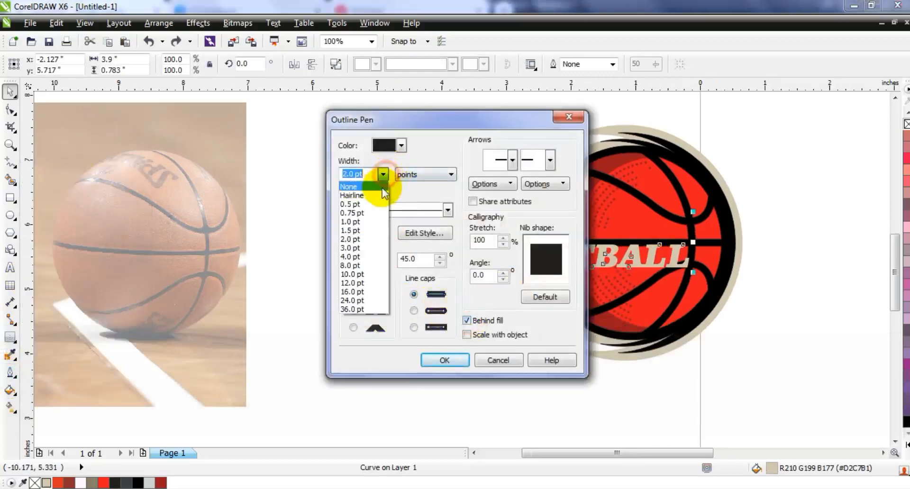
{"action": "left_click", "coordinate": [355, 292]}
{"action": "left_click", "coordinate": [446, 360]}
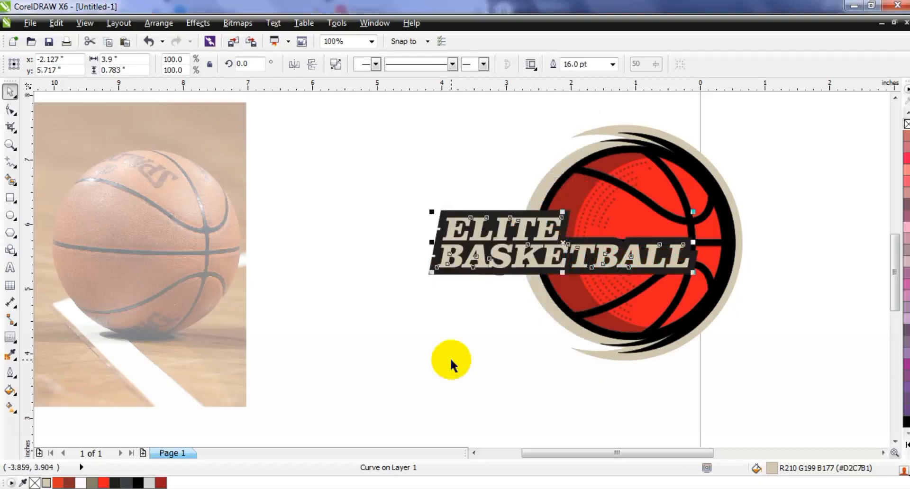
- Convert the lettering's outline to a separate object and fill that object with solid black from the document colours
{"action": "left_click", "coordinate": [159, 22]}
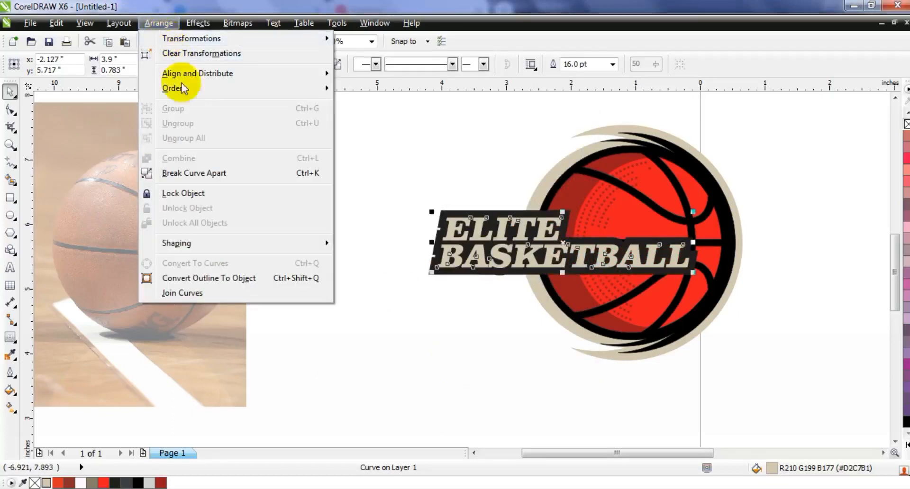
{"action": "left_click", "coordinate": [183, 278]}
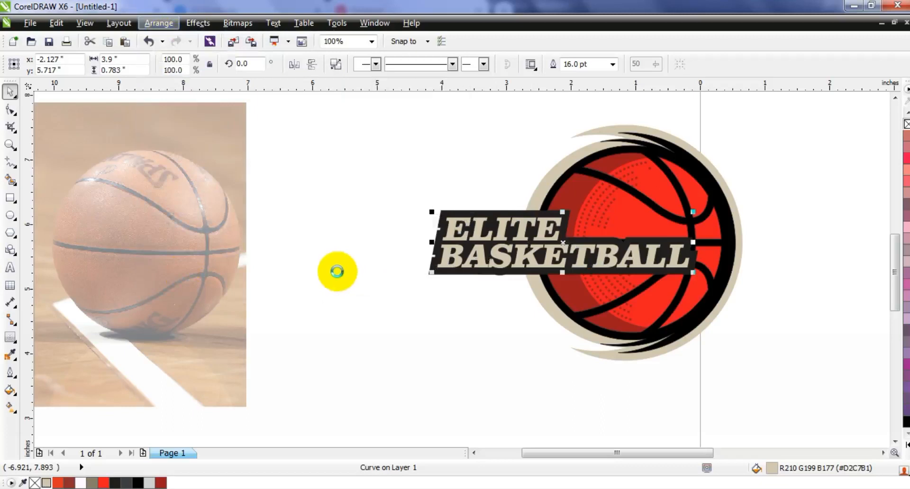
{"action": "left_click", "coordinate": [337, 272]}
{"action": "left_click", "coordinate": [446, 214]}
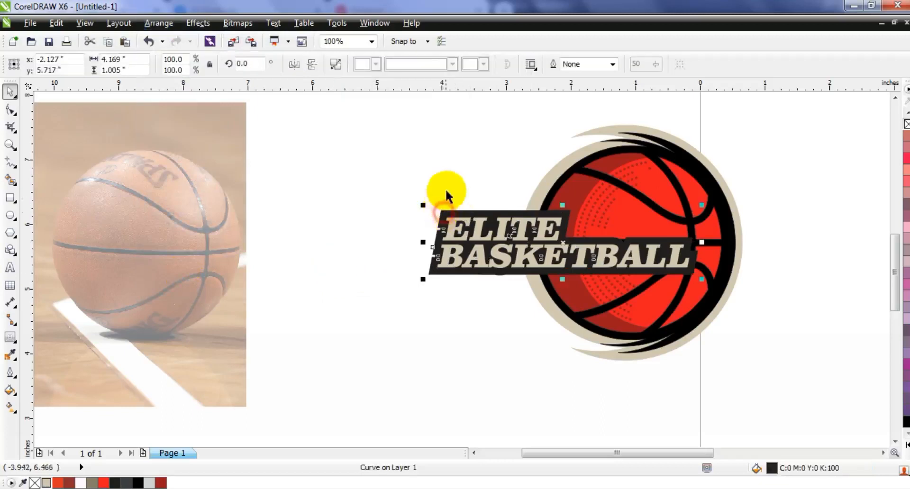
{"action": "left_click", "coordinate": [139, 483]}
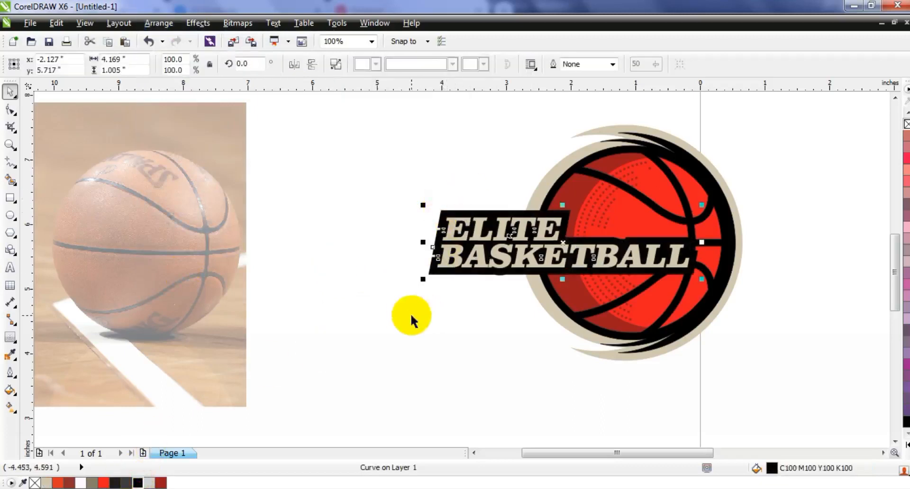
{"action": "left_click", "coordinate": [412, 321]}
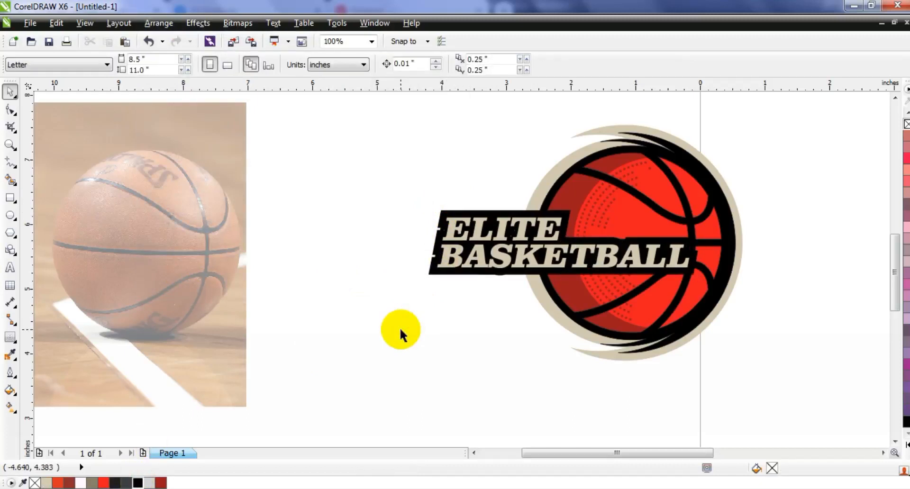
- Give the black shape around the lettering a 12 pt outline behind its fill, coloured in the backing shape's tan
{"action": "left_click", "coordinate": [440, 212]}
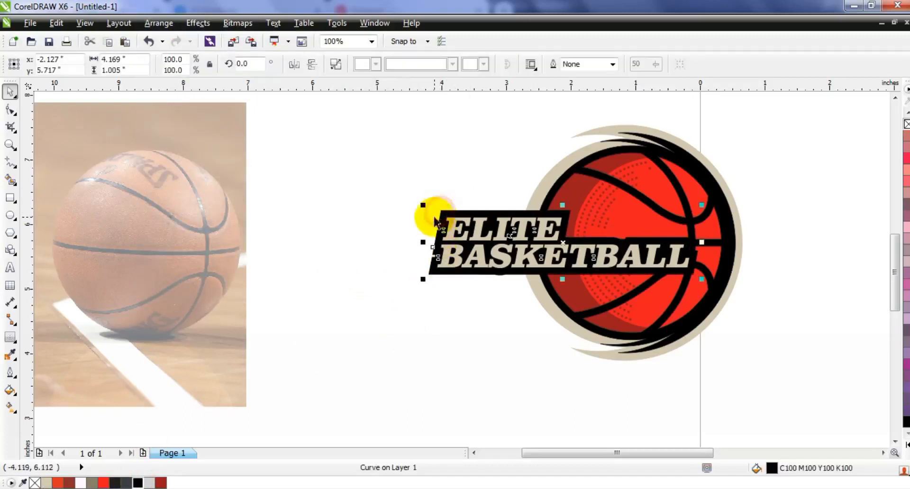
{"action": "left_click", "coordinate": [10, 374]}
{"action": "left_click", "coordinate": [64, 167]}
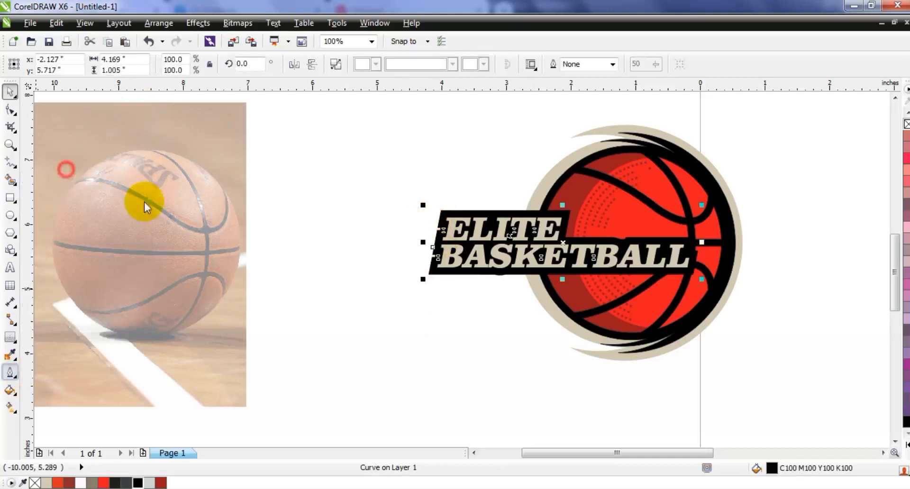
{"action": "left_click", "coordinate": [383, 174]}
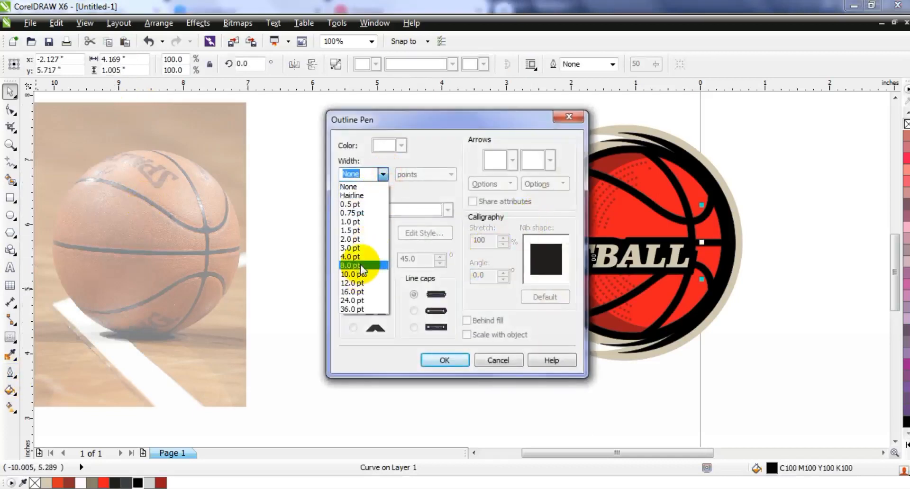
{"action": "left_click", "coordinate": [365, 266]}
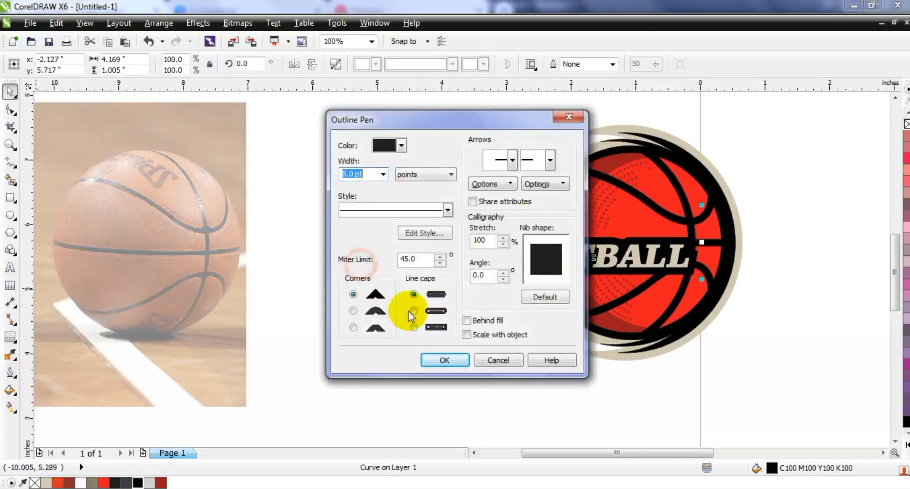
{"action": "left_click", "coordinate": [467, 322]}
{"action": "left_click", "coordinate": [383, 175]}
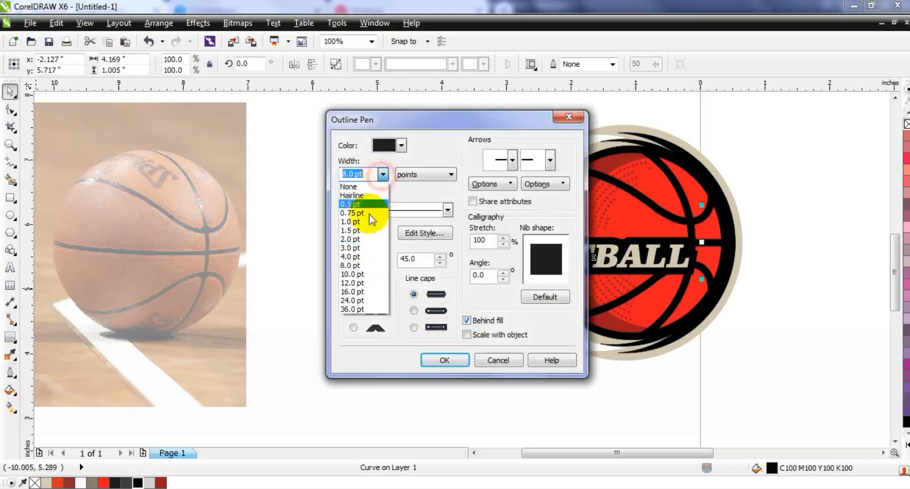
{"action": "left_click", "coordinate": [356, 283]}
{"action": "left_click", "coordinate": [442, 360]}
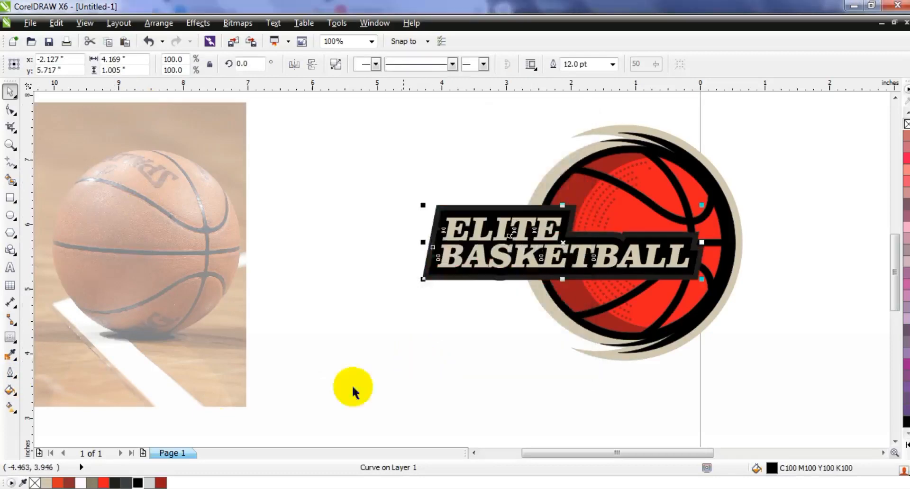
{"action": "right_click", "coordinate": [46, 483]}
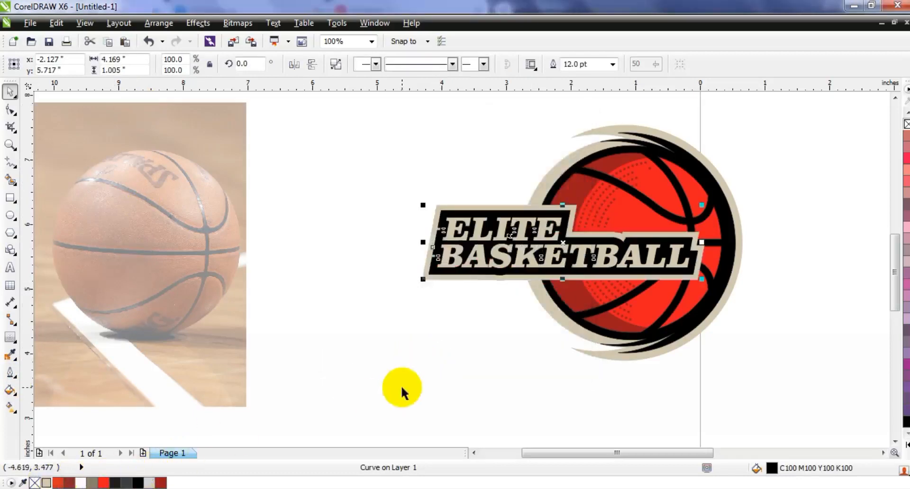
- Convert the tan outline around the black text shape to a separate object
{"action": "left_click", "coordinate": [155, 24]}
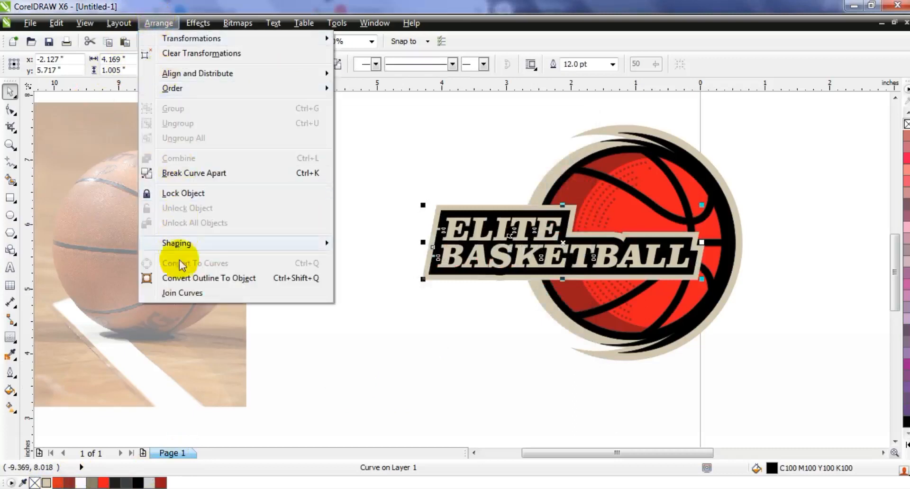
{"action": "left_click", "coordinate": [181, 395]}
{"action": "left_click", "coordinate": [317, 290]}
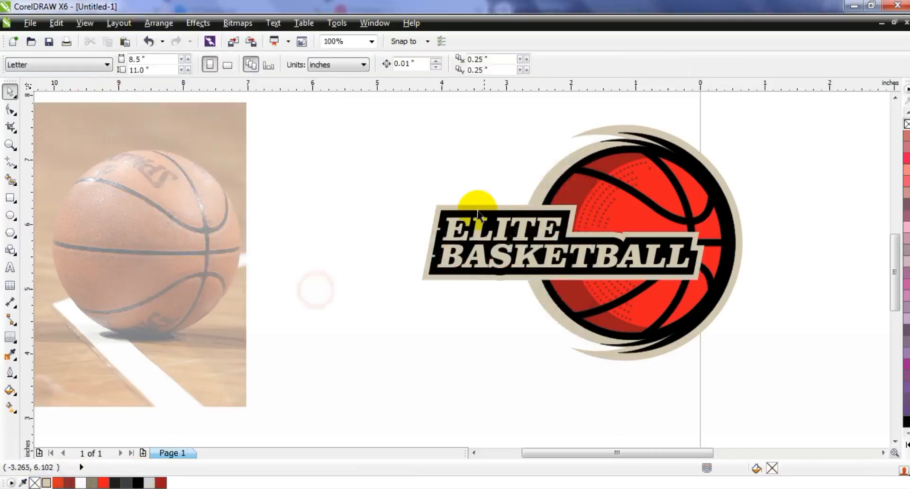
- Send the tan text border to the back and weld it to the tan backing shape around the ball
{"action": "left_click", "coordinate": [475, 210]}
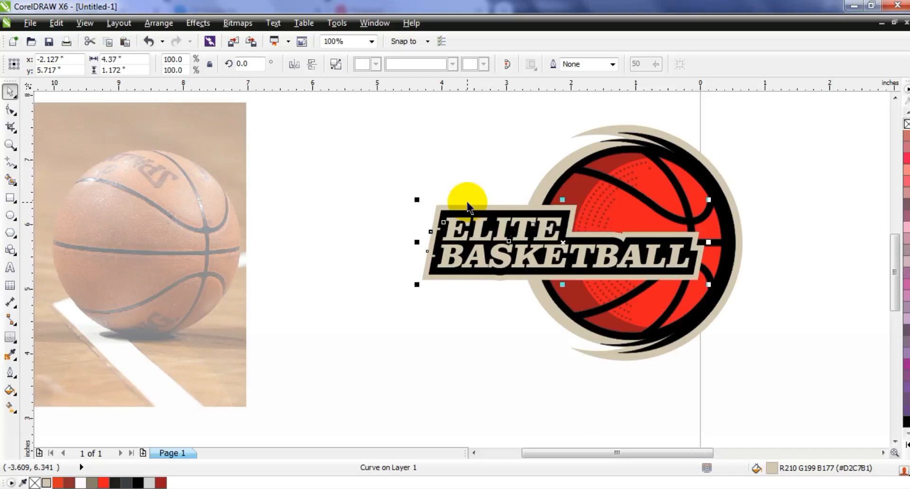
{"action": "key", "text": "shift+Page_Down"}
{"action": "left_click", "coordinate": [542, 180], "text": "shift"}
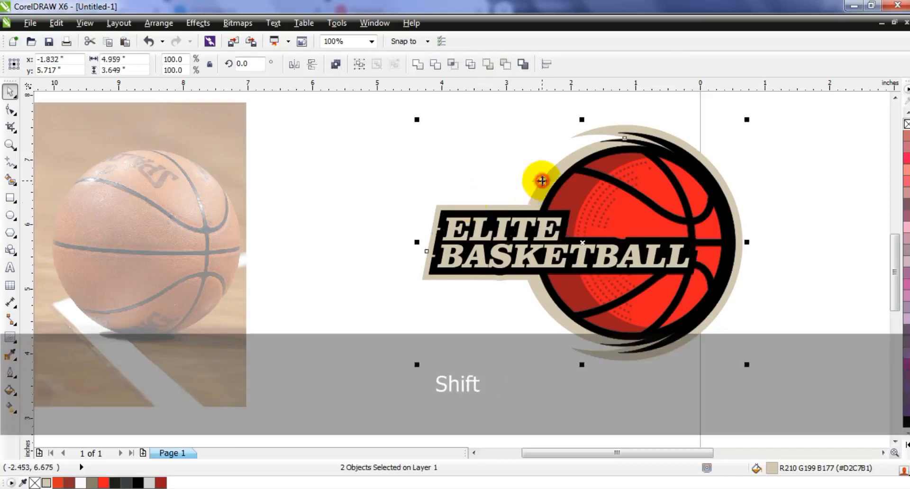
{"action": "left_click", "coordinate": [418, 66]}
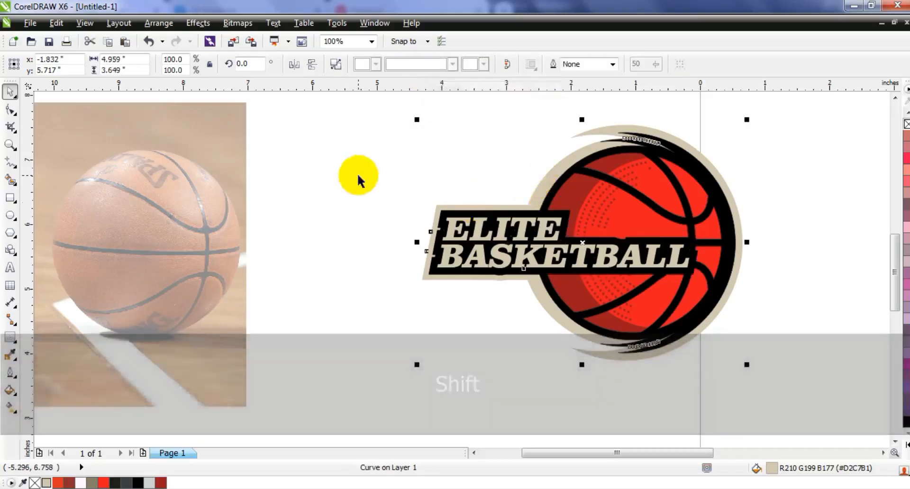
{"action": "left_click", "coordinate": [437, 163]}
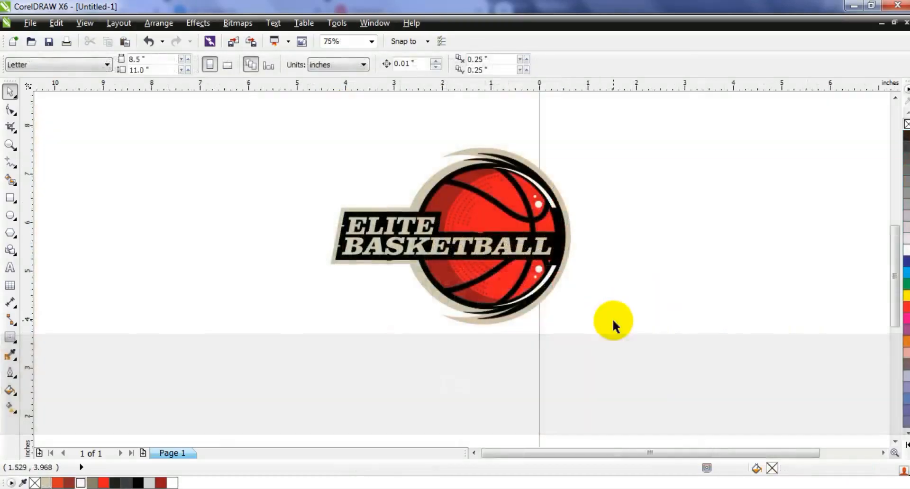
- Select the whole logo and view it enlarged to check the finished artwork
{"action": "left_click_drag", "start_coordinate": [613, 319], "coordinate": [295, 131]}
{"action": "key", "text": "shift"}
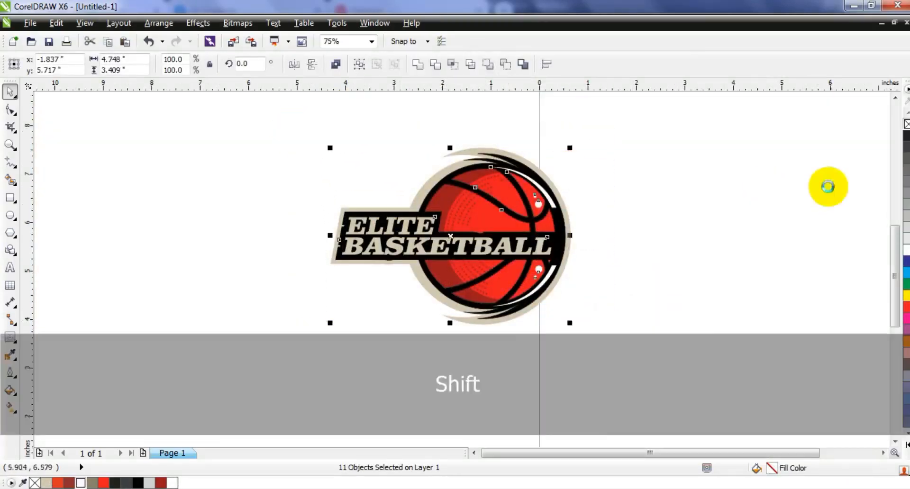
{"action": "key", "text": "shift+F2"}
{"action": "key", "text": "Escape"}
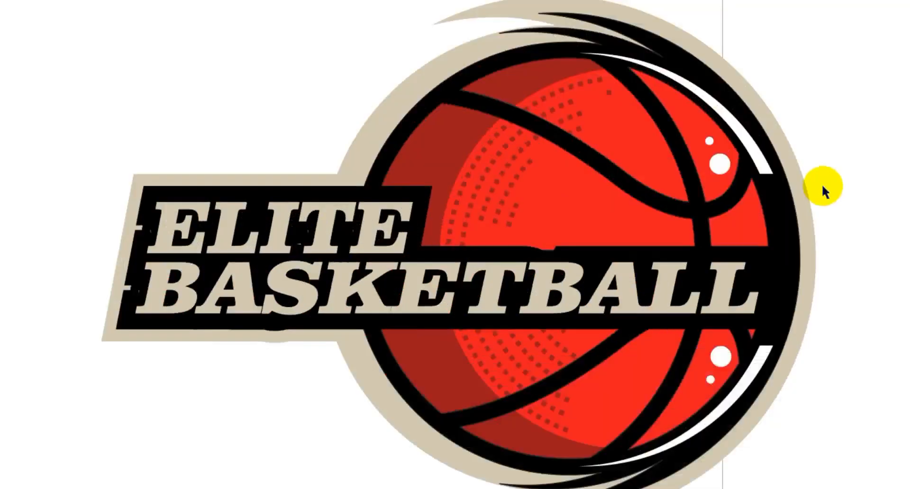